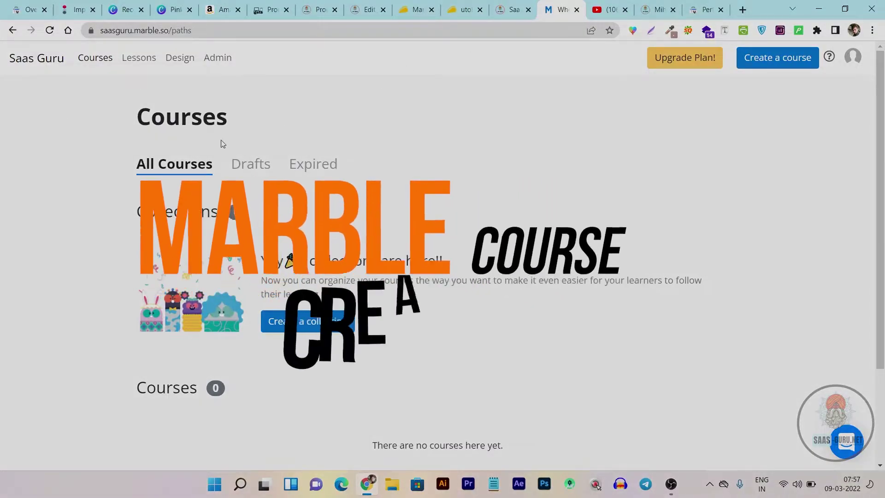
Step: Switch to the AppSumo Marble deal page and scroll through its overview
left_click(413, 9)
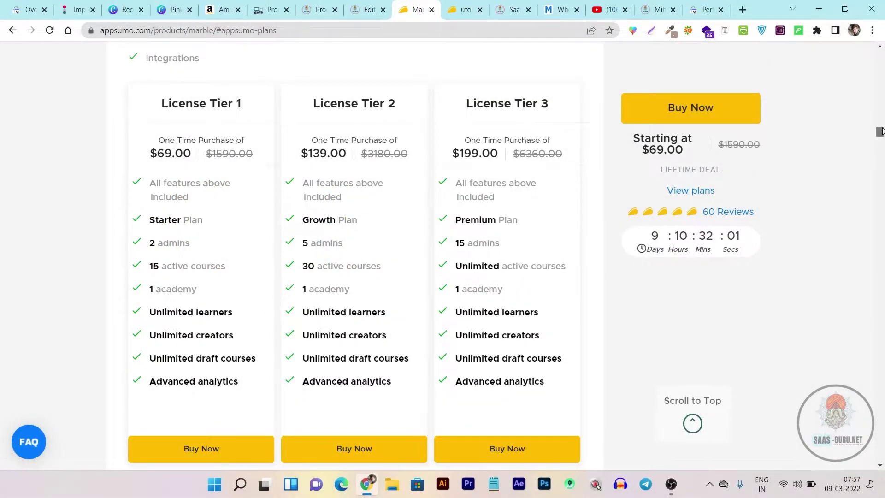
left_click_drag(880, 132, 880, 51)
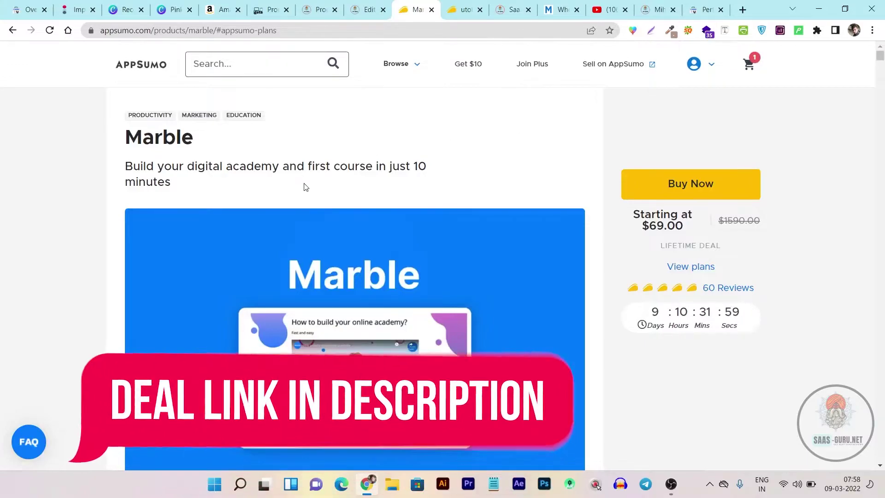
scroll(305, 207, "down", 5)
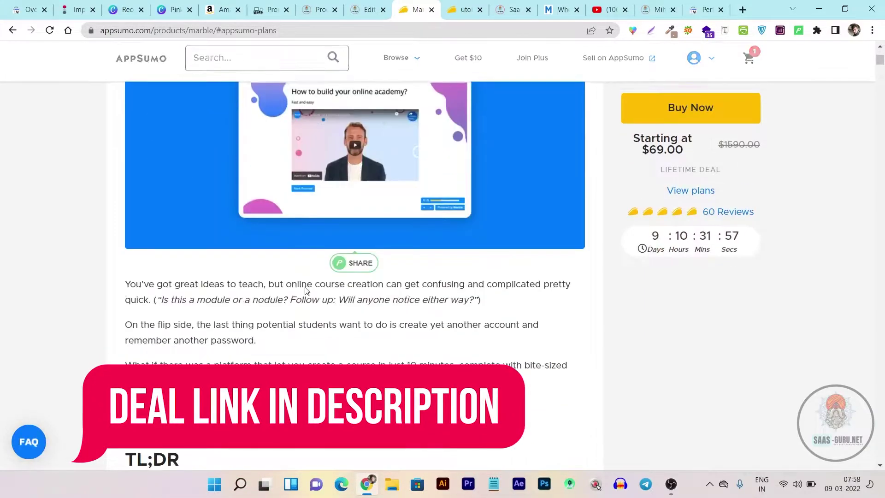
scroll(309, 313, "down", 3)
scroll(382, 326, "up", 5)
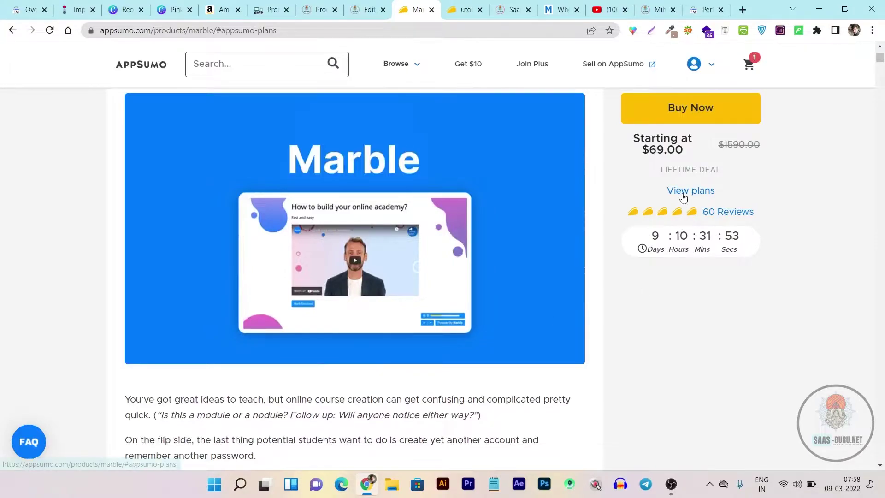
Step: Show Marble's License Tiers 1–3 ($69, $139, $199) and highlight Tier 1's Unlimited creators
left_click(683, 197)
scroll(258, 357, "down", 8)
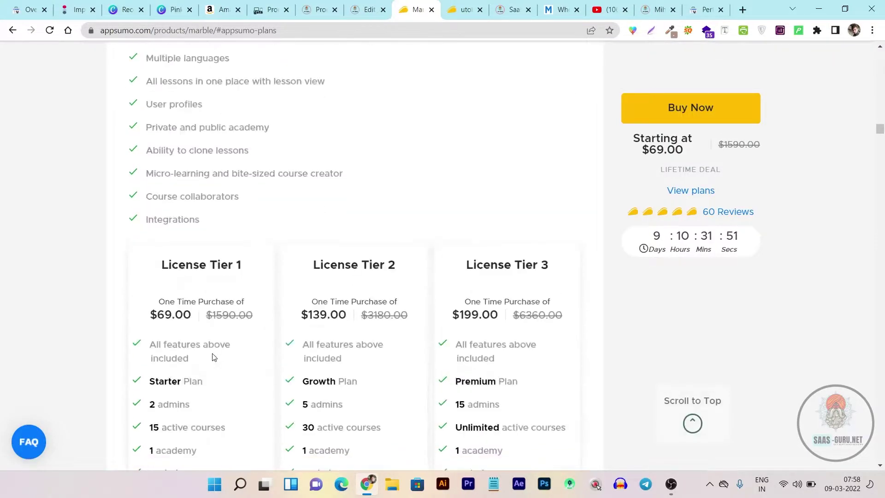
scroll(213, 357, "down", 4)
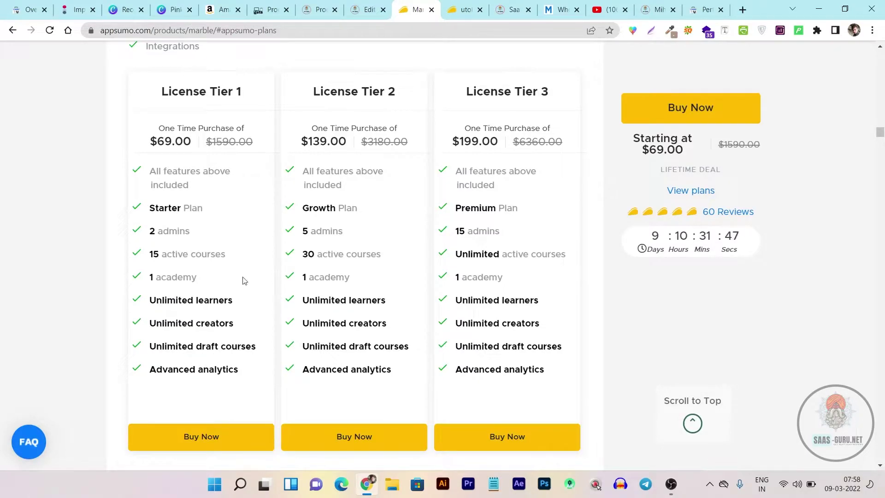
left_click_drag(244, 305, 236, 329)
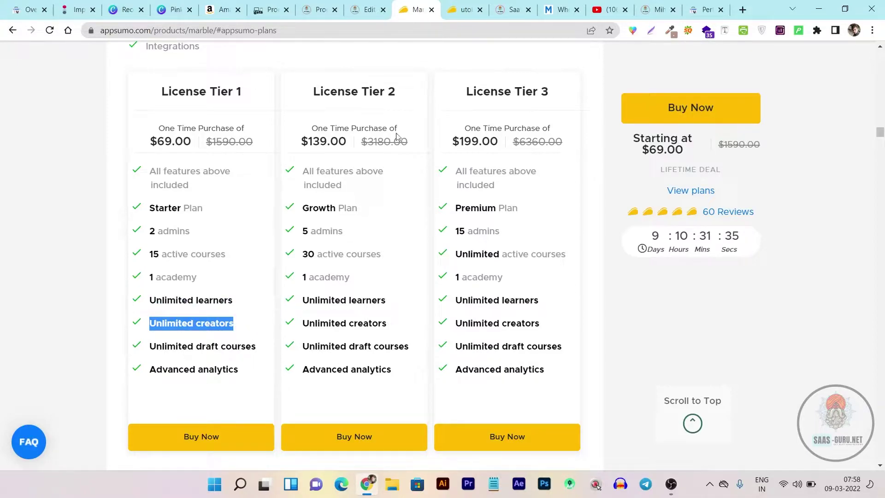
Step: Switch to the utobo deal page and scroll up to its $79 lifetime deal TL;DR
left_click(455, 6)
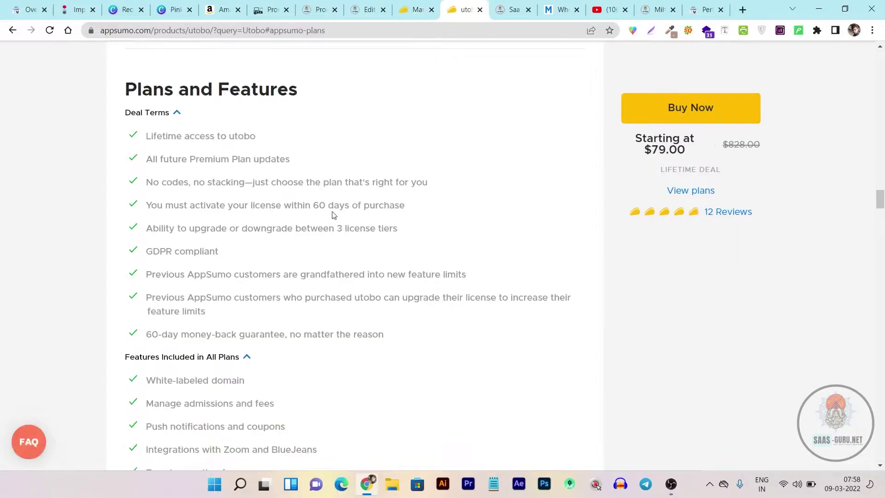
left_click_drag(880, 200, 882, 93)
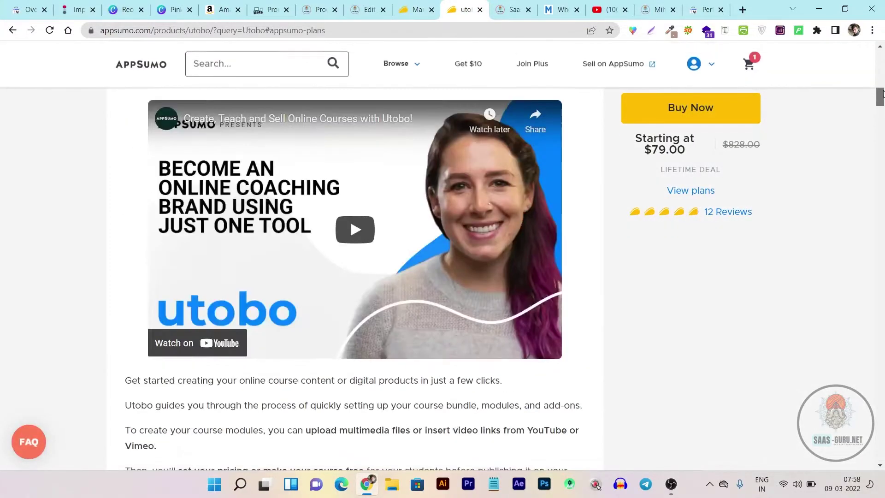
scroll(597, 336, "up", 10)
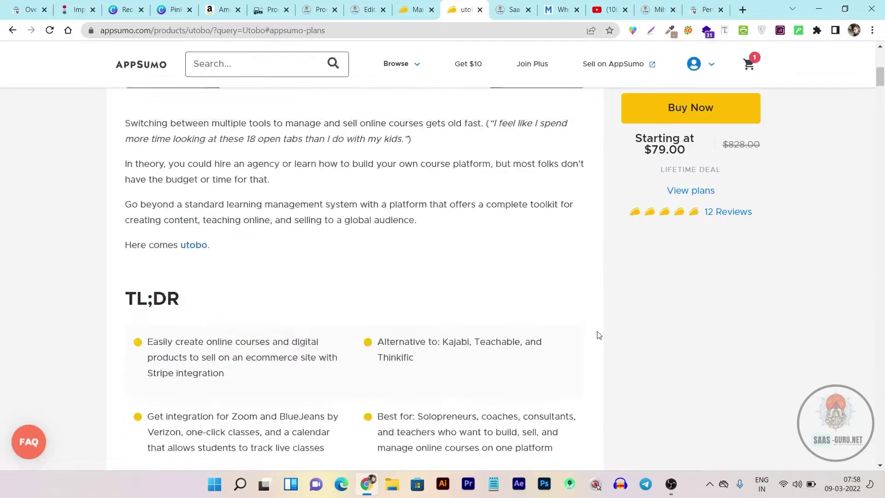
scroll(598, 335, "up", 5)
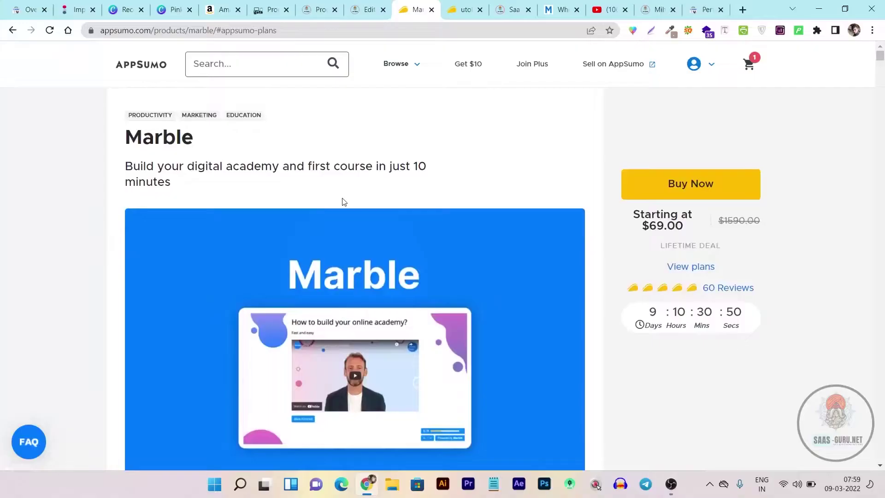
Step: Open Marble's plans and scroll to 'Features Included in All Plans' through Integrations
scroll(340, 201, "down", 9)
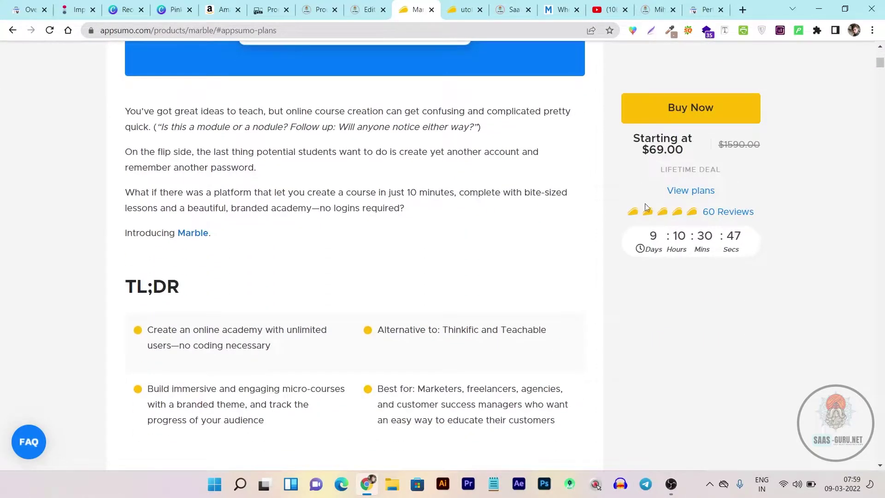
left_click(702, 193)
scroll(304, 235, "down", 3)
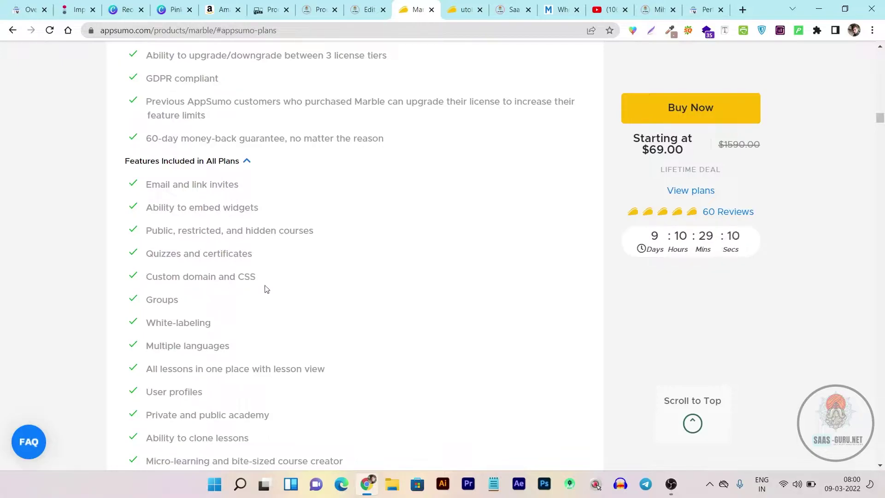
scroll(270, 286, "down", 3)
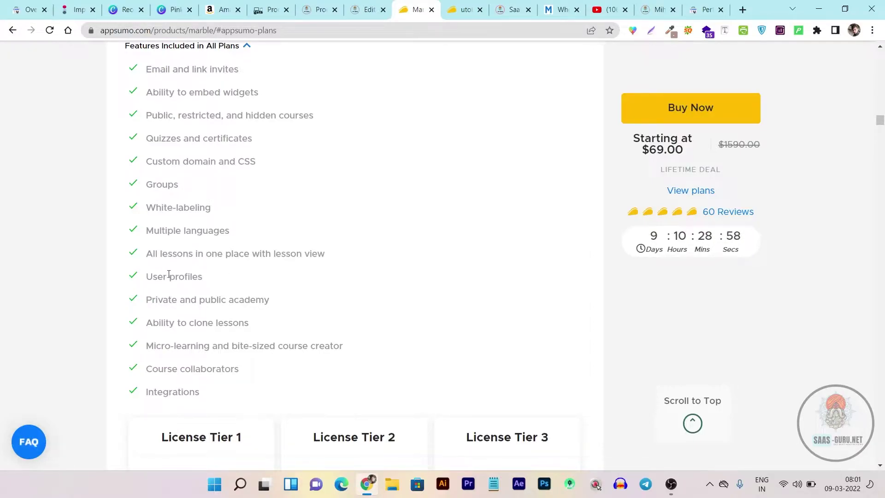
scroll(194, 274, "down", 1)
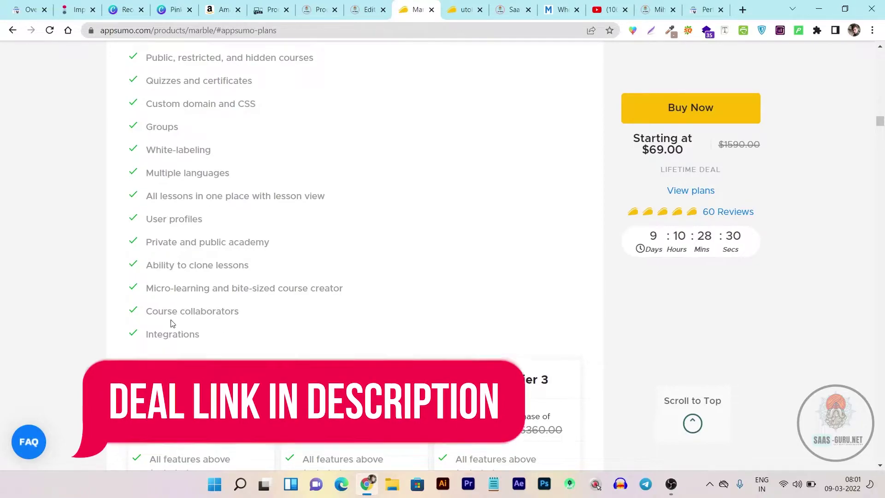
Step: Highlight Tier 1's 15 active courses limit, then return to Marble's Saas Guru Courses page
scroll(197, 318, "up", 5)
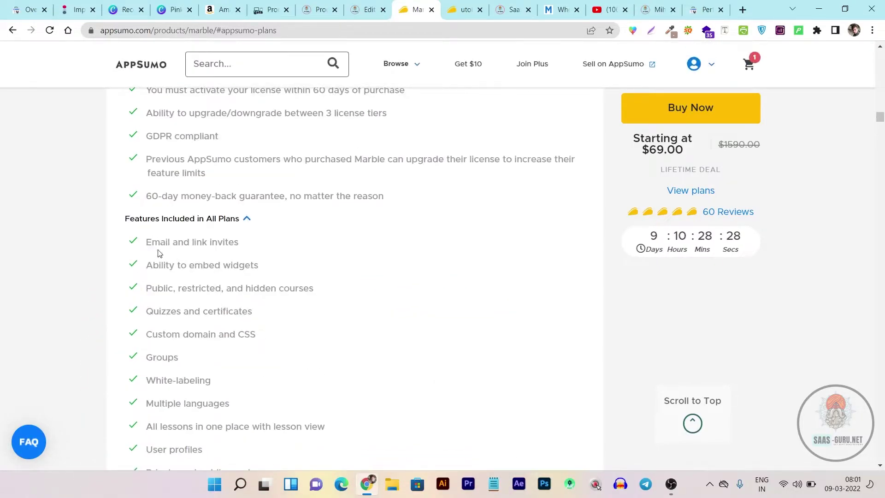
scroll(190, 260, "down", 6)
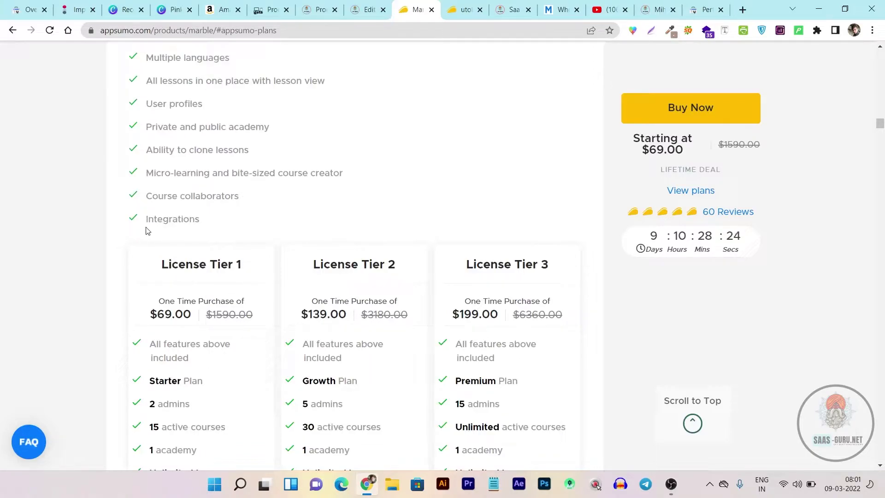
scroll(294, 256, "down", 2)
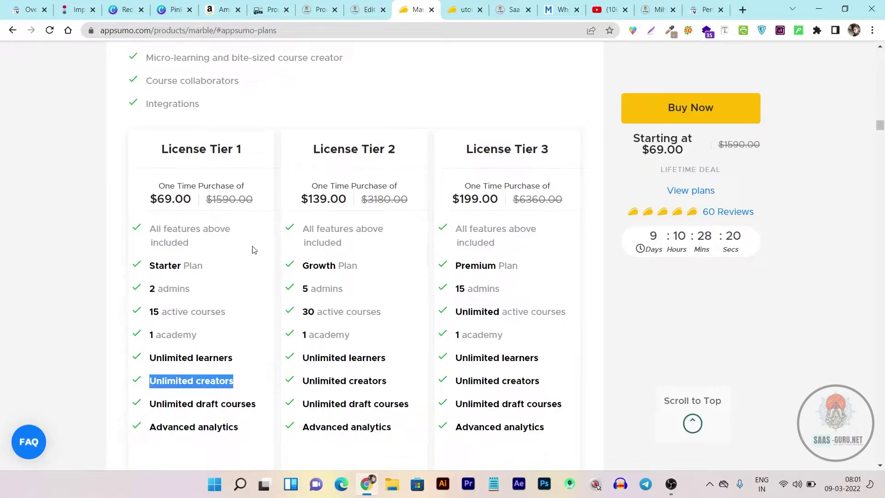
left_click(253, 264)
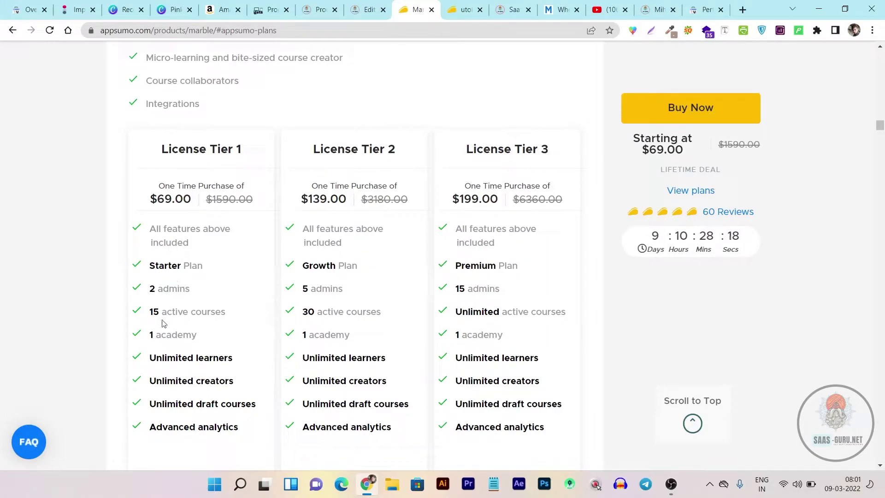
left_click_drag(152, 310, 238, 312)
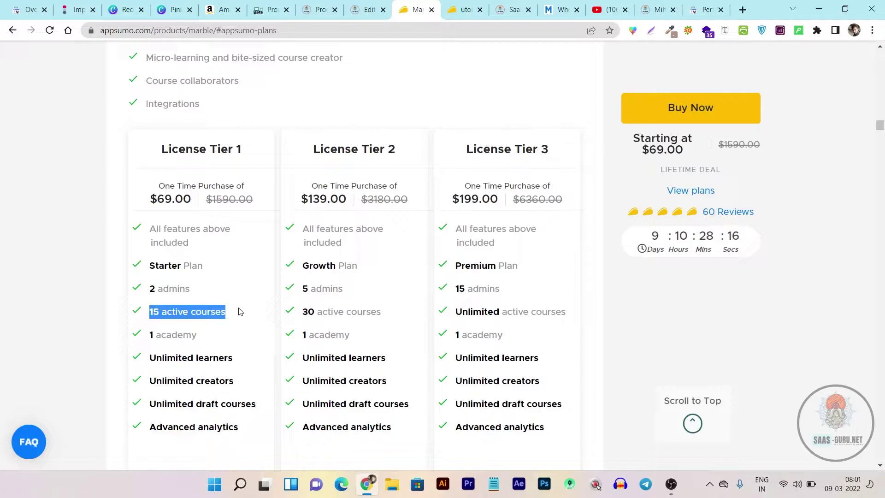
left_click(149, 296)
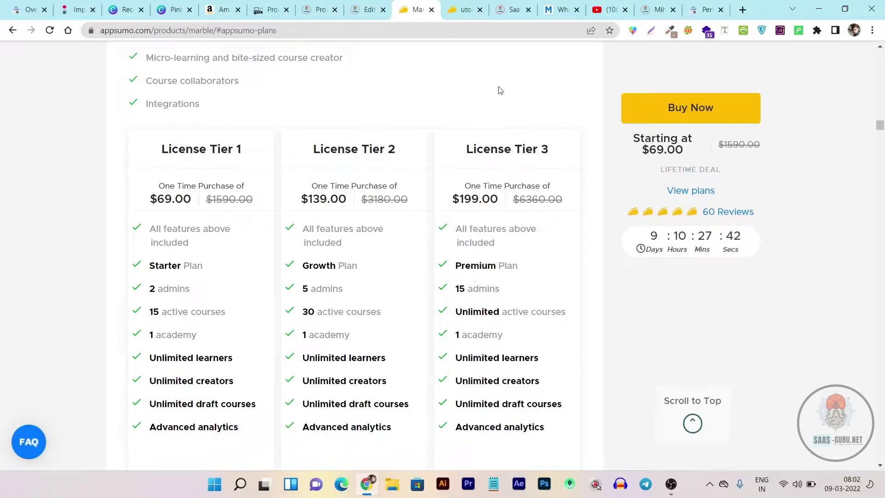
left_click(549, 4)
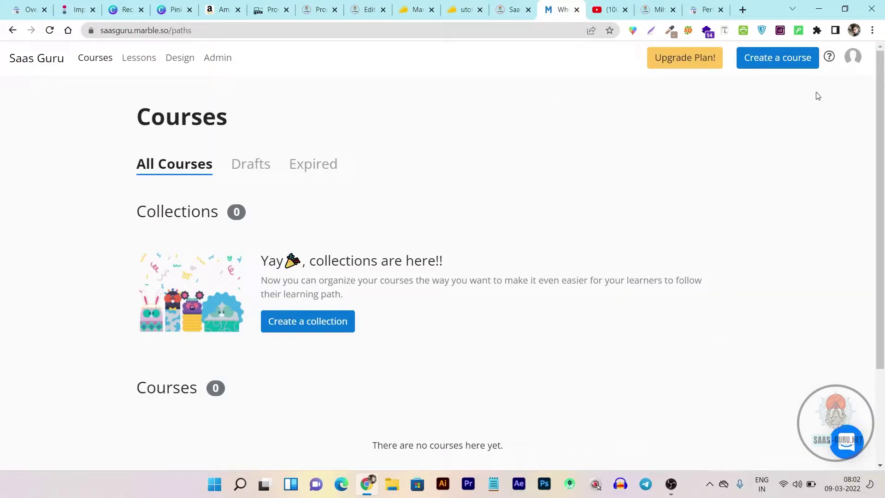
Step: View the owner's profile page, then go to Courses showing 0 collections and 0 courses
left_click(854, 61)
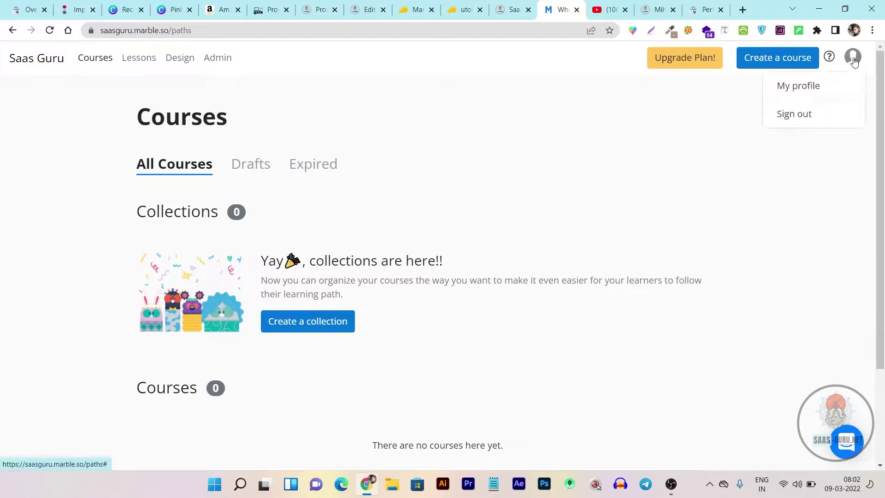
left_click(795, 84)
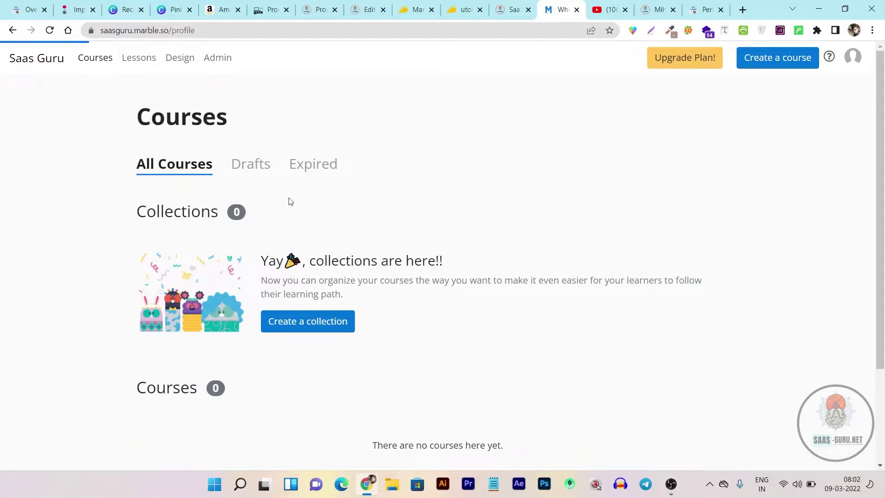
scroll(192, 262, "down", 3)
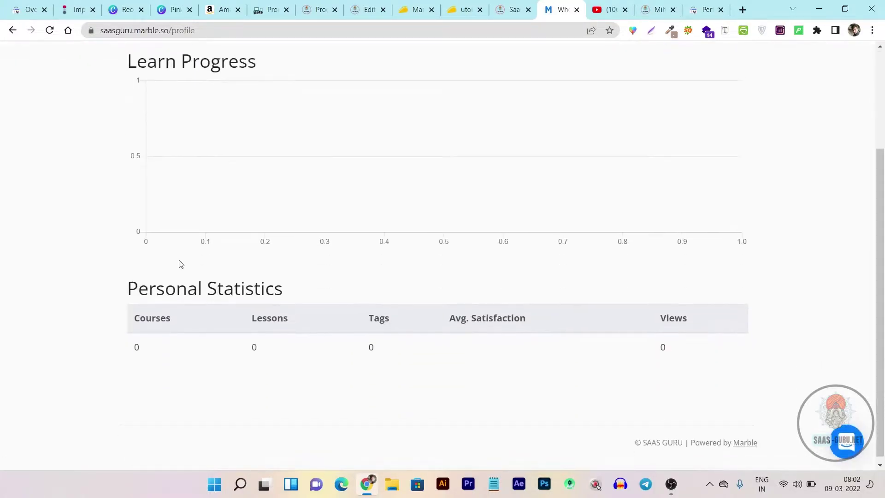
scroll(164, 184, "up", 3)
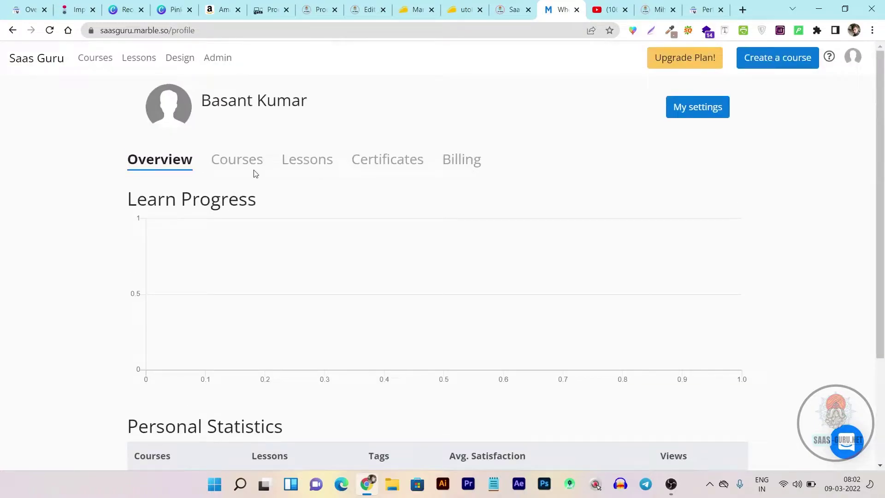
scroll(467, 177, "down", 3)
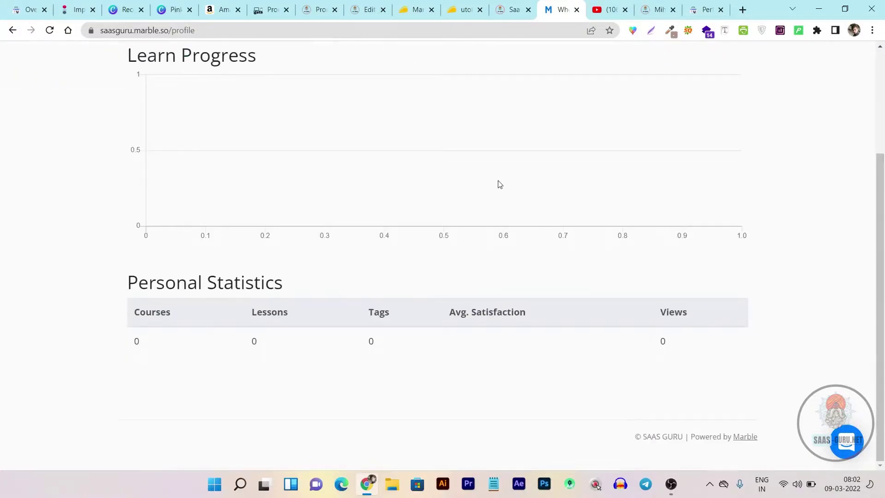
scroll(489, 270, "up", 3)
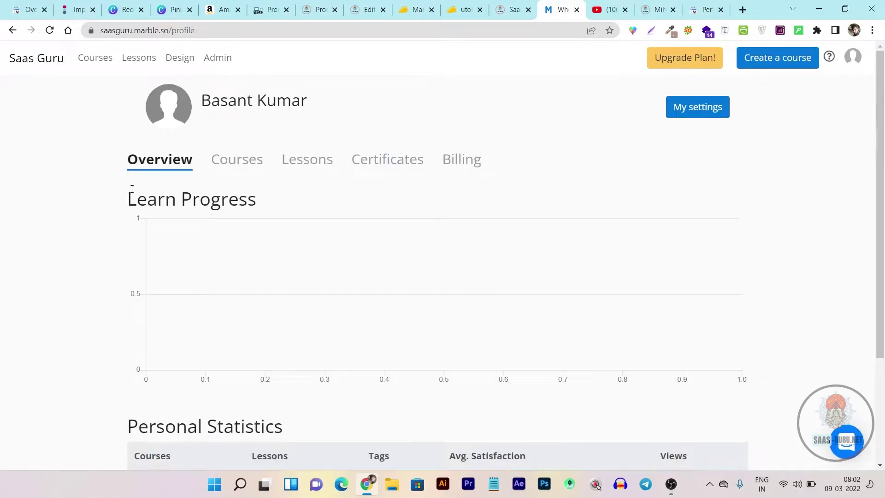
left_click(95, 59)
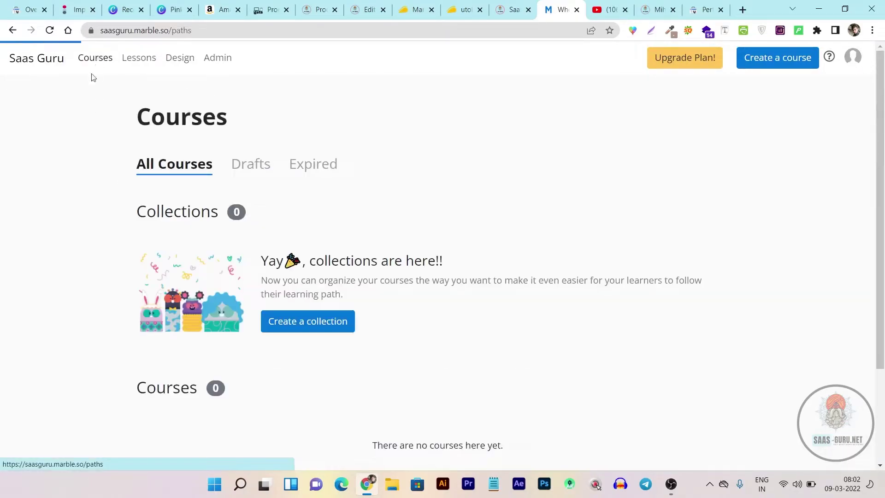
left_click(324, 327)
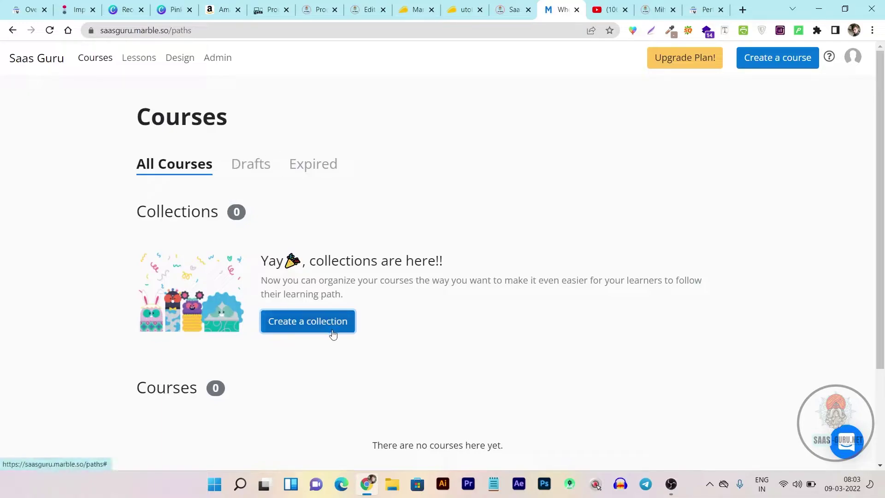
Step: Create and save a collection named 'TEst', then select the academy domain in the address bar
left_click(312, 331)
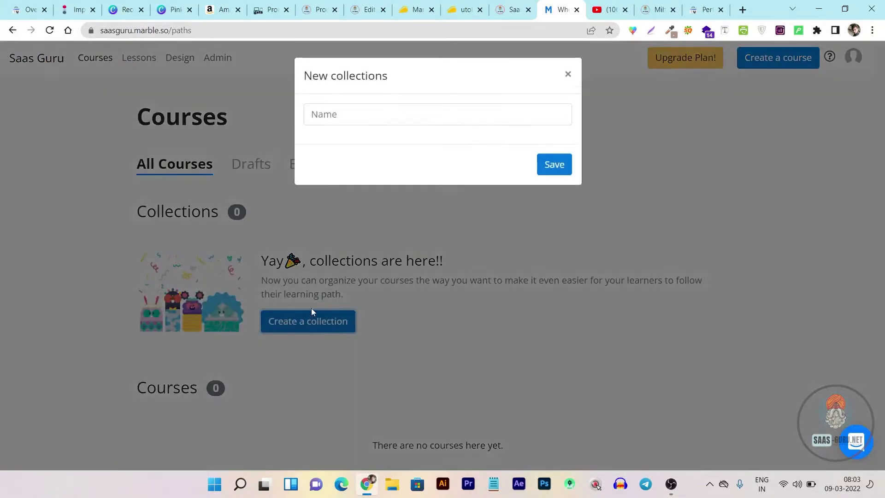
left_click(337, 117)
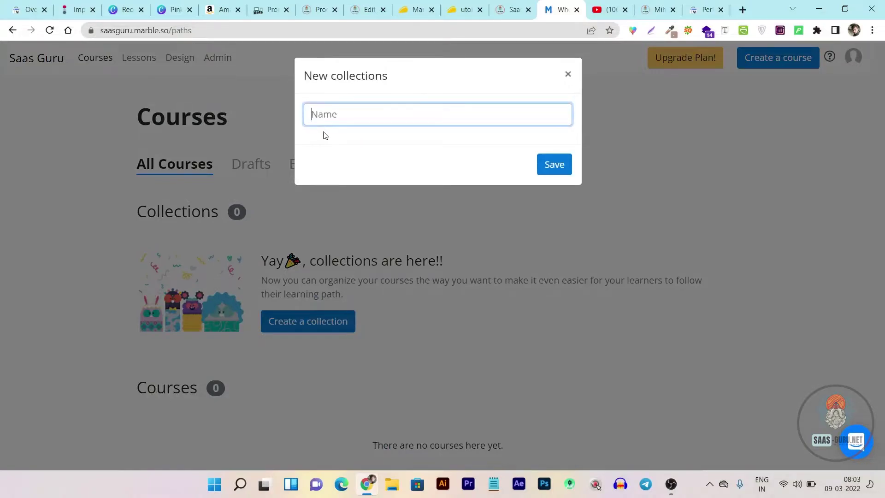
type("TEst")
left_click(561, 175)
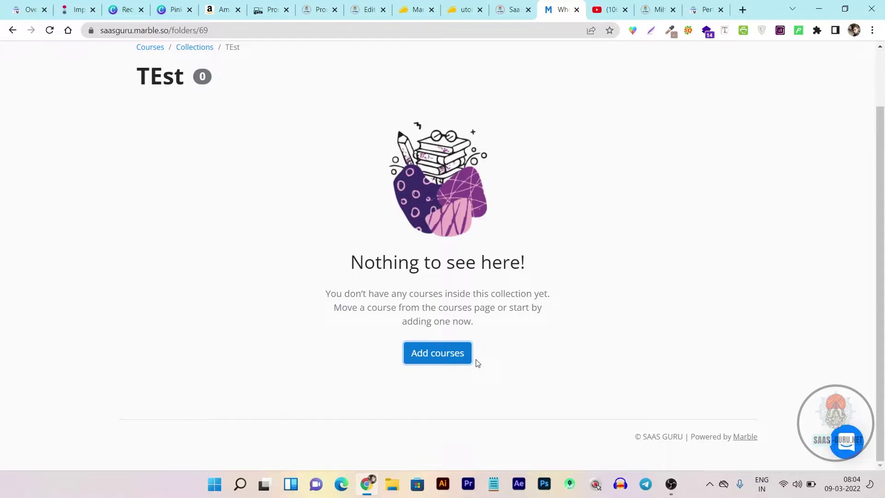
scroll(358, 346, "up", 2)
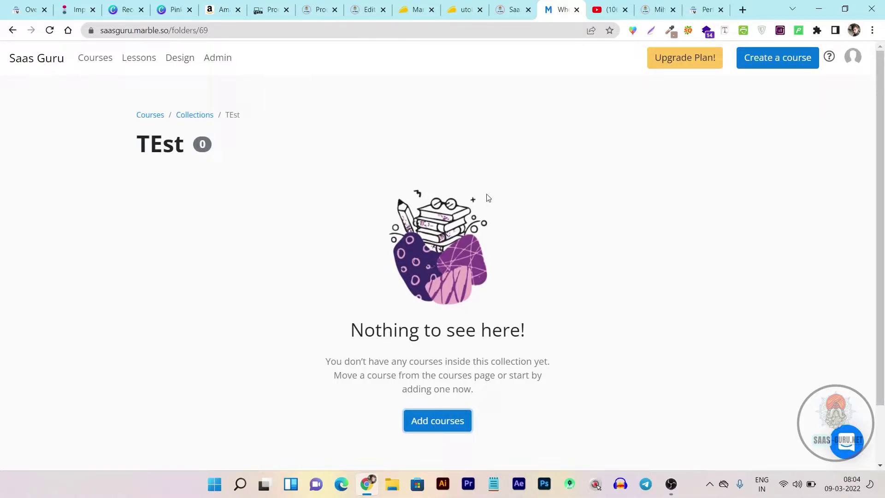
left_click(104, 31)
left_click_drag(104, 33, 168, 29)
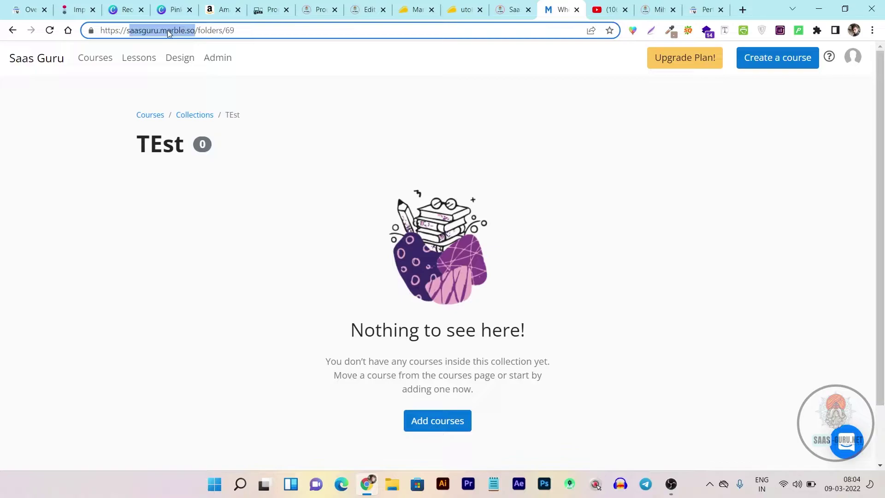
Step: Check and close My settings, then go to the Design page where Bubble Blue is active
left_click(853, 56)
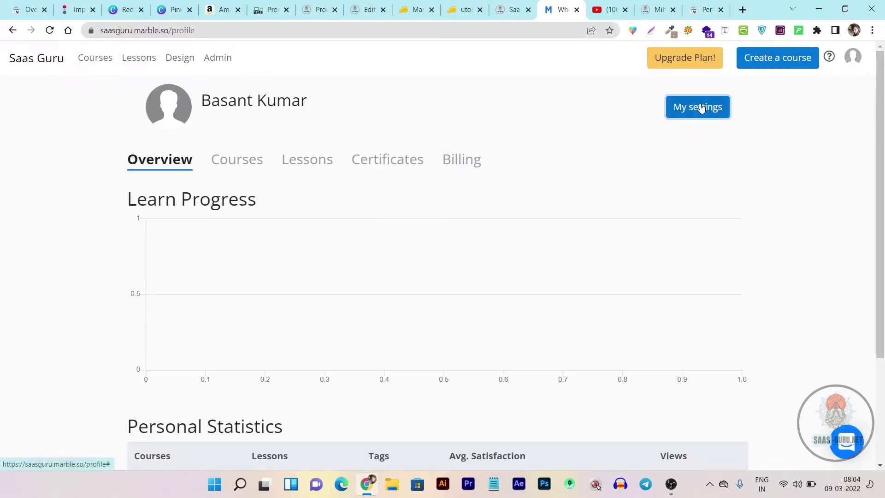
left_click(699, 107)
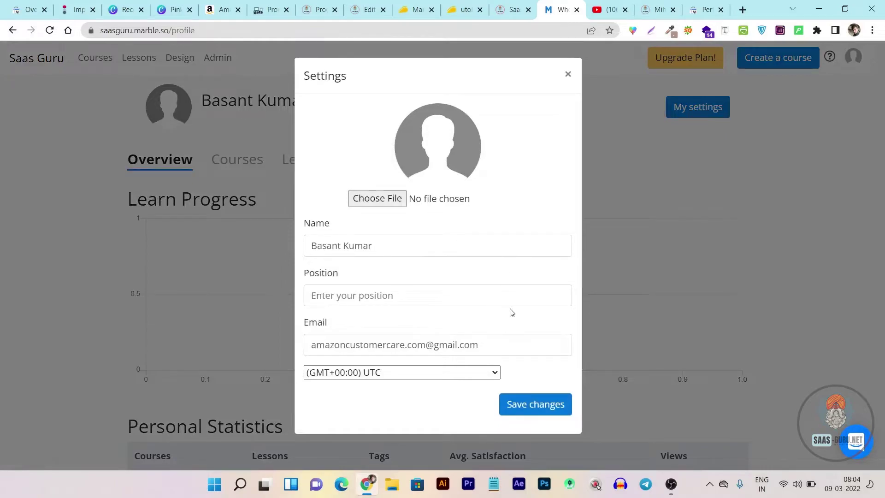
left_click(567, 75)
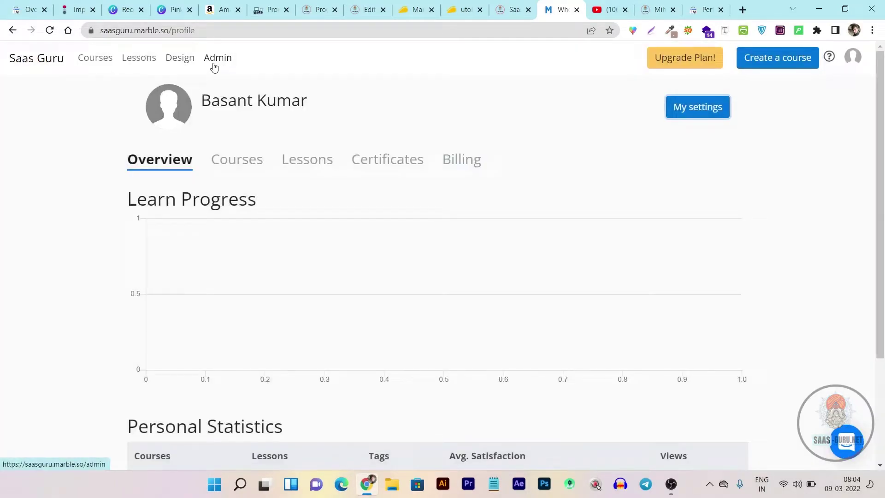
left_click(180, 61)
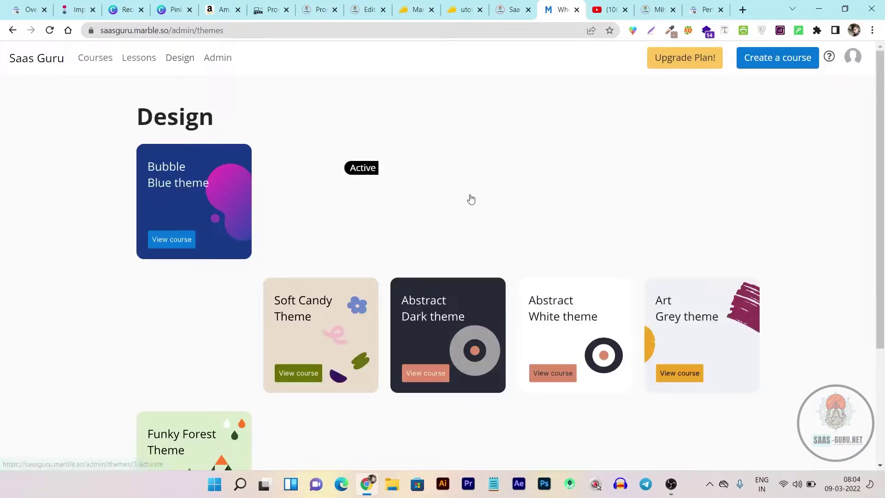
Step: Activate the Funky Forest theme on the Design page
scroll(221, 217, "down", 1)
scroll(304, 258, "down", 2)
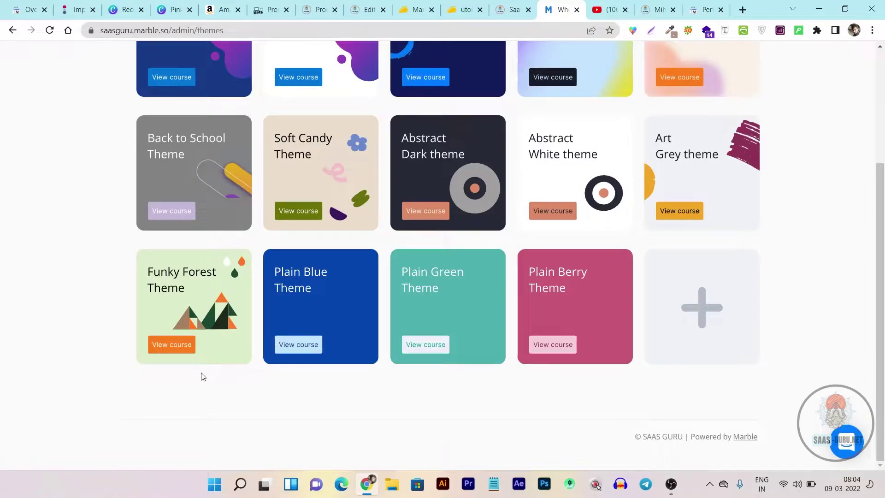
scroll(206, 324, "up", 3)
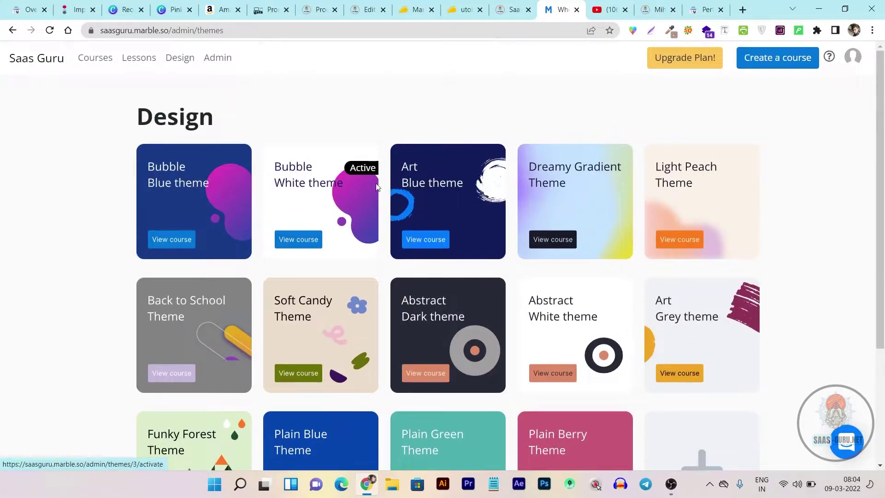
scroll(277, 240, "down", 3)
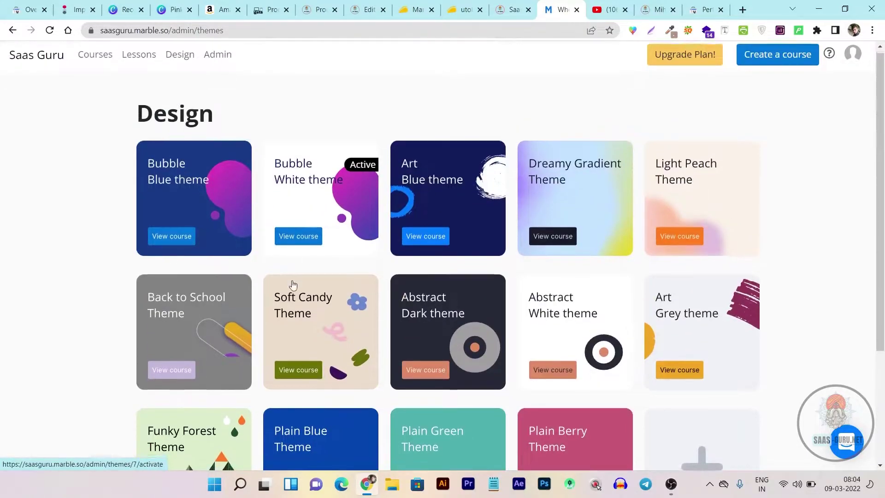
left_click(191, 293)
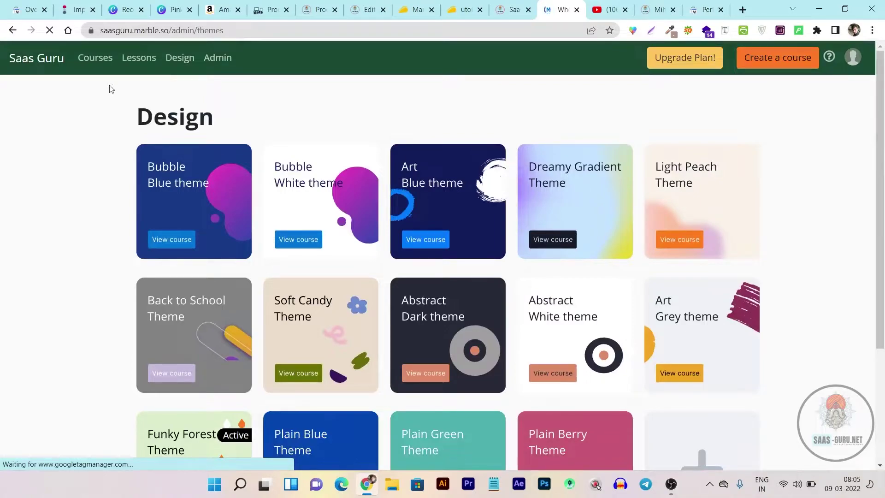
Step: View the restyled Saas Guru home page showing the TEst collection
left_click(31, 60)
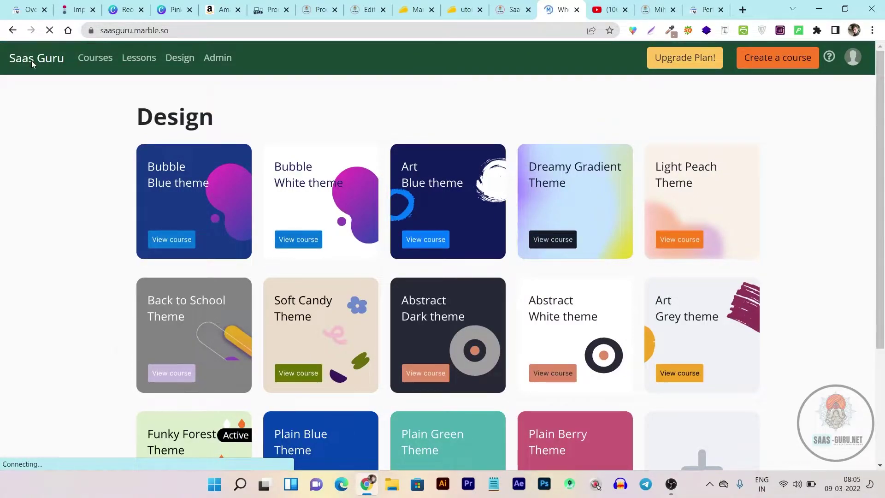
scroll(225, 198, "down", 3)
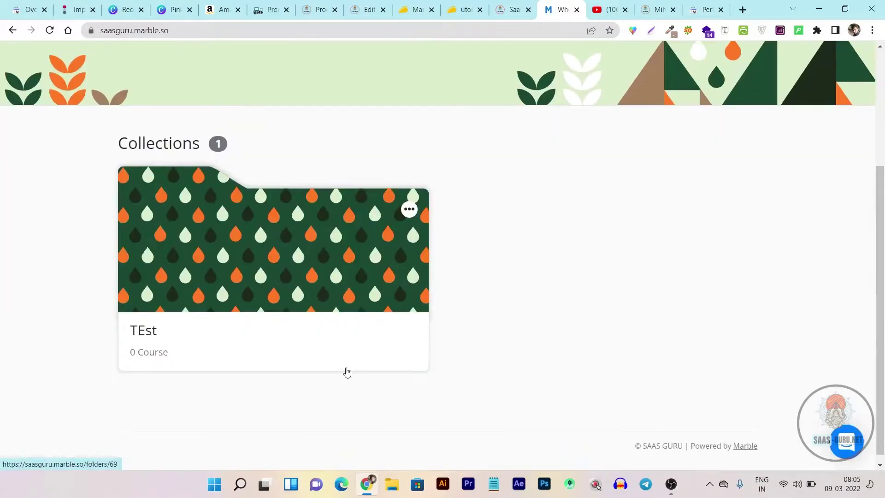
scroll(189, 341, "up", 2)
scroll(207, 343, "down", 2)
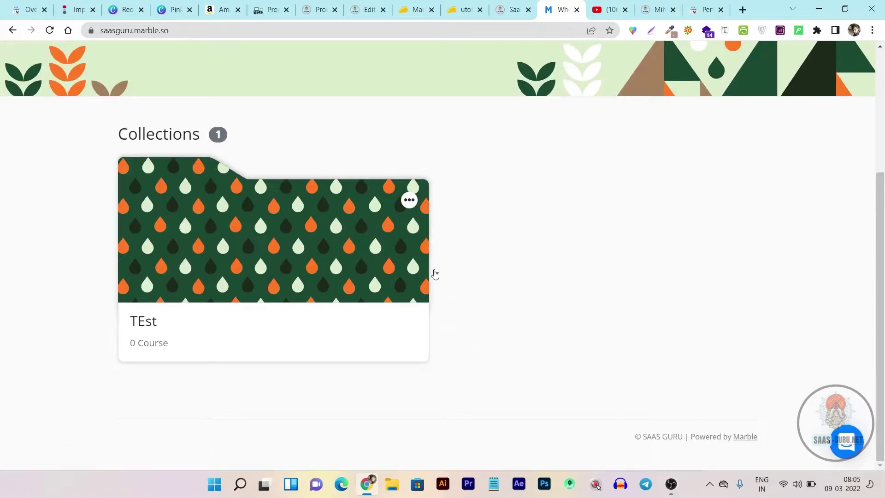
Step: Open the TEst collection's options, then go to the Lessons page showing 0 lessons
left_click(408, 208)
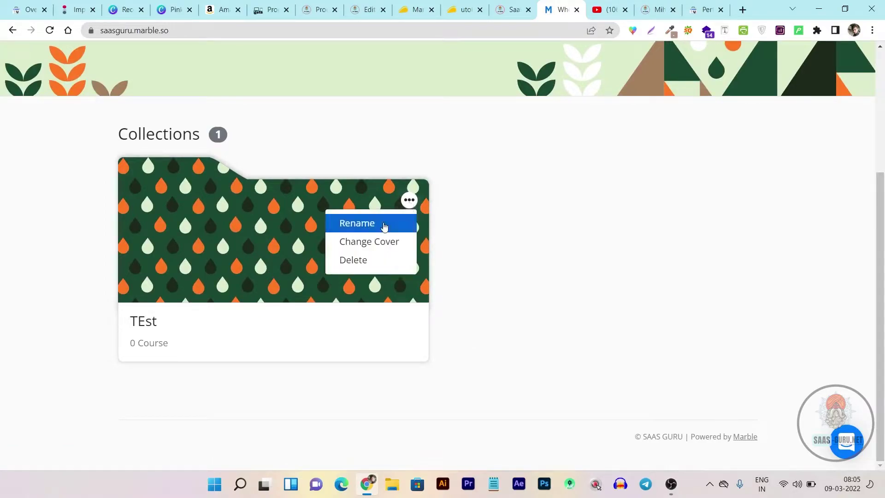
scroll(475, 275, "up", 4)
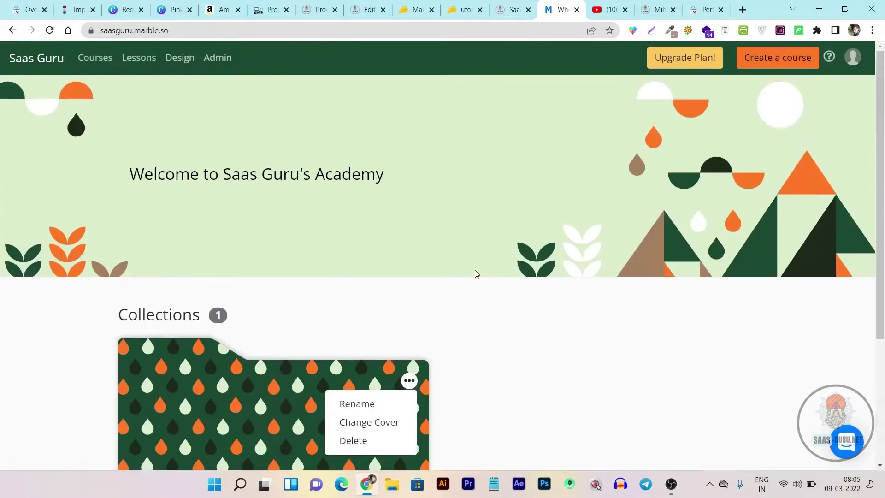
left_click(138, 58)
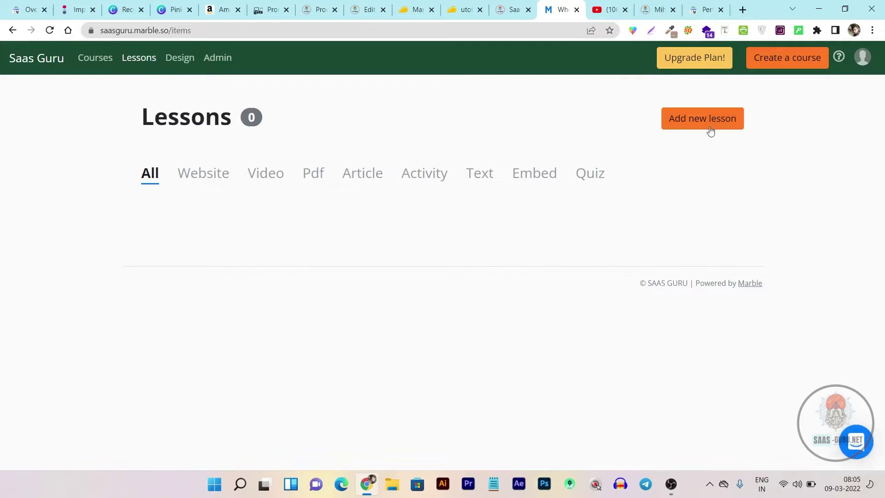
left_click(690, 121)
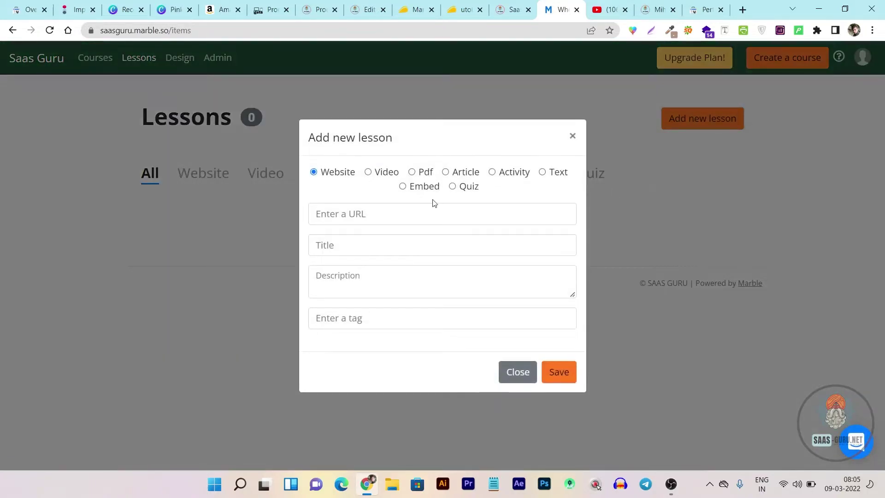
left_click(354, 213)
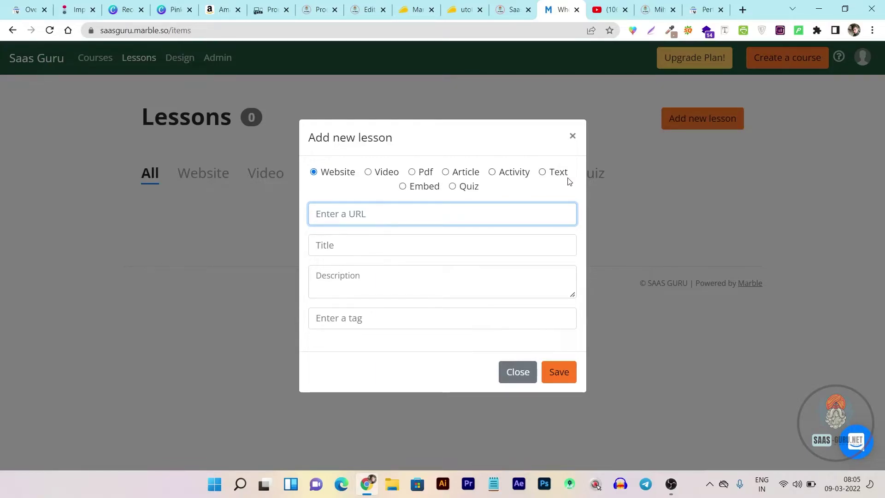
left_click(501, 199)
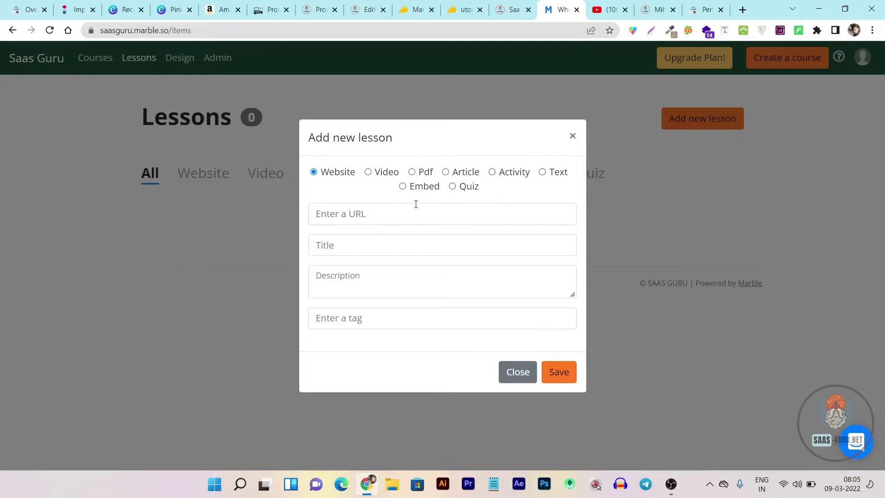
left_click(382, 173)
left_click(346, 215)
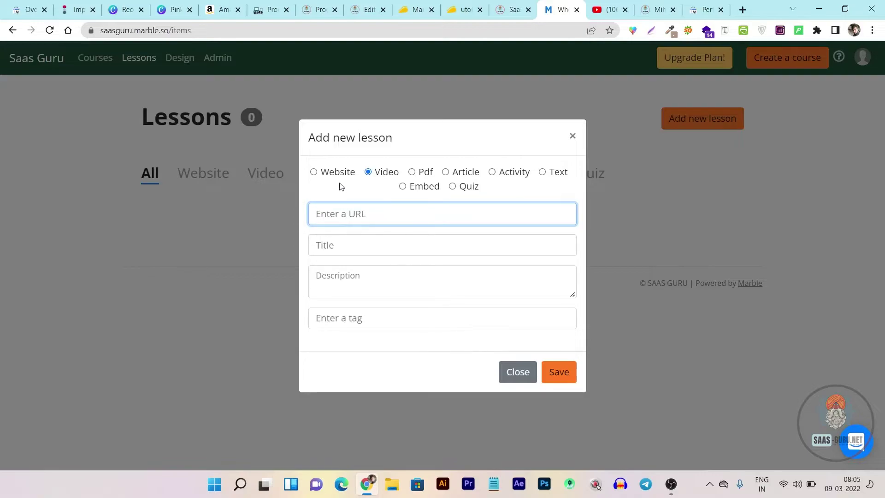
left_click(339, 245)
left_click(365, 335)
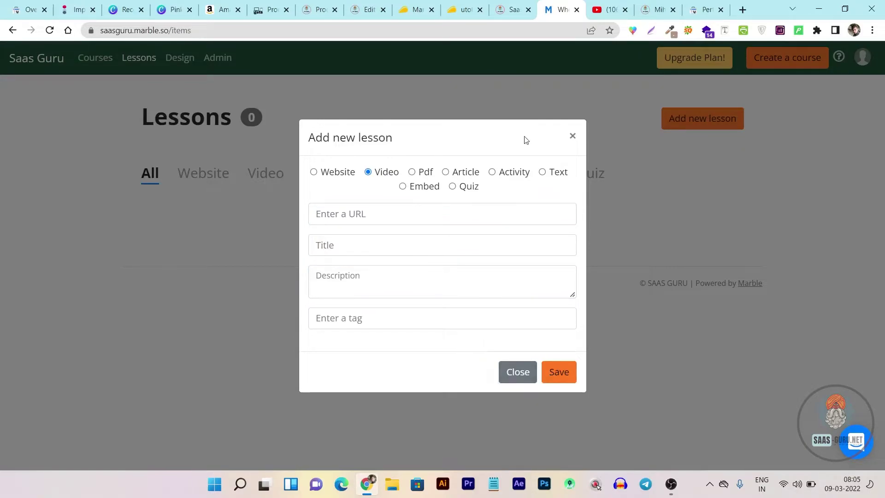
left_click(573, 136)
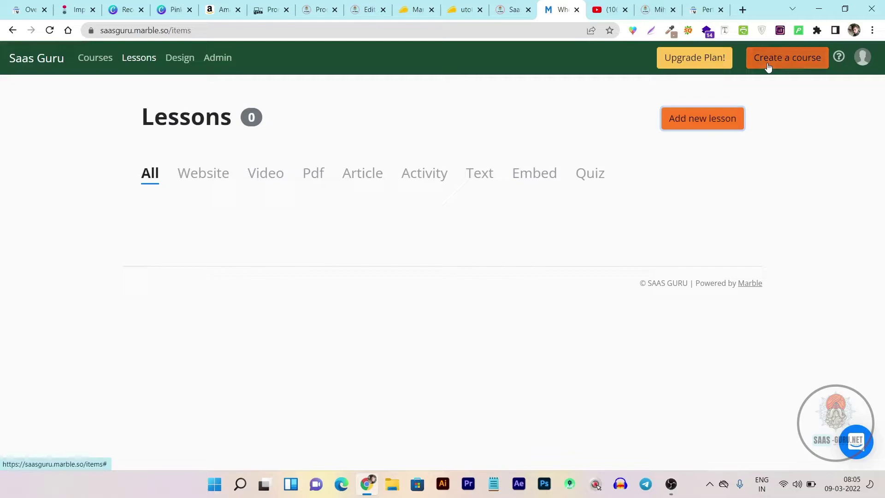
Step: Start a course from a template and browse the templates for Product Onboarding
left_click(794, 66)
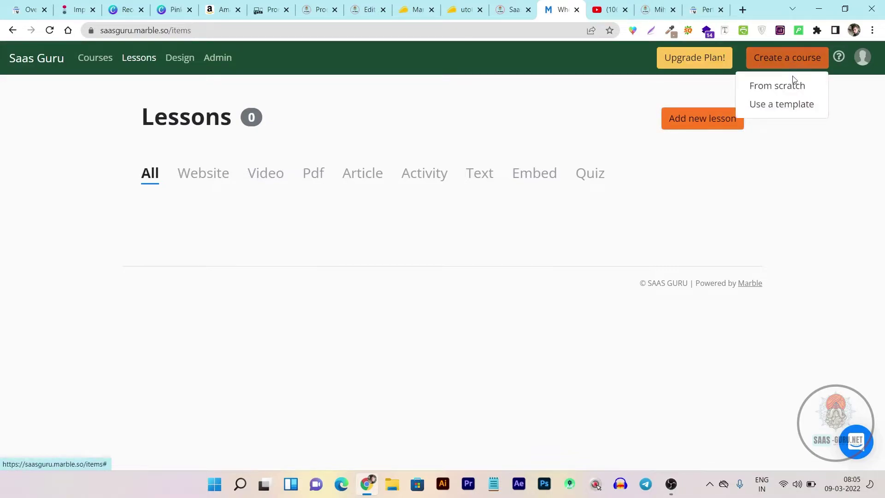
left_click(783, 105)
scroll(433, 258, "down", 5)
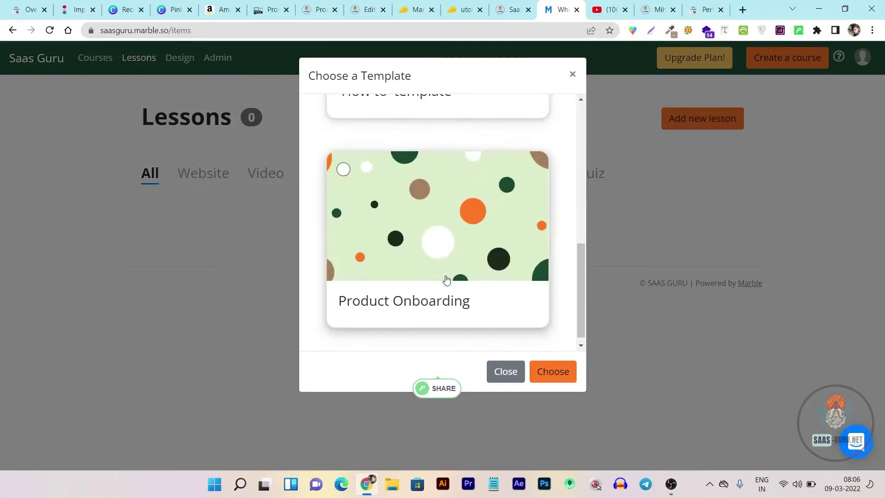
scroll(528, 281, "up", 5)
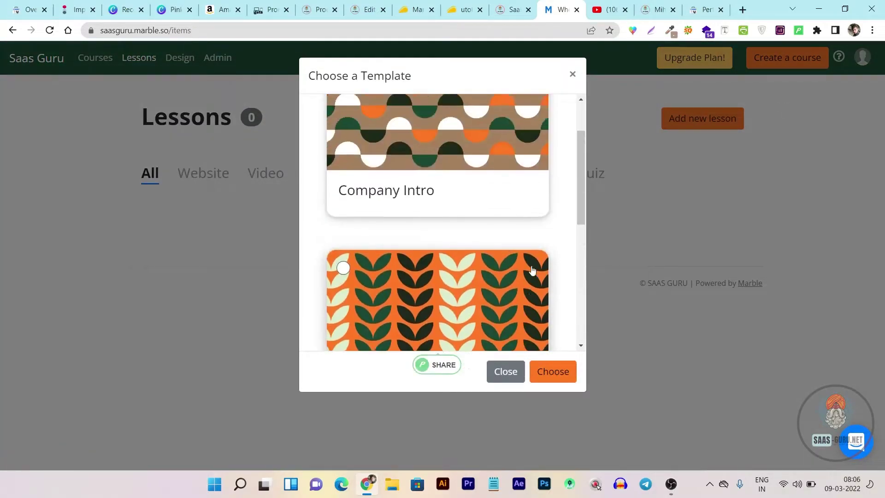
scroll(461, 267, "up", 2)
scroll(389, 263, "down", 5)
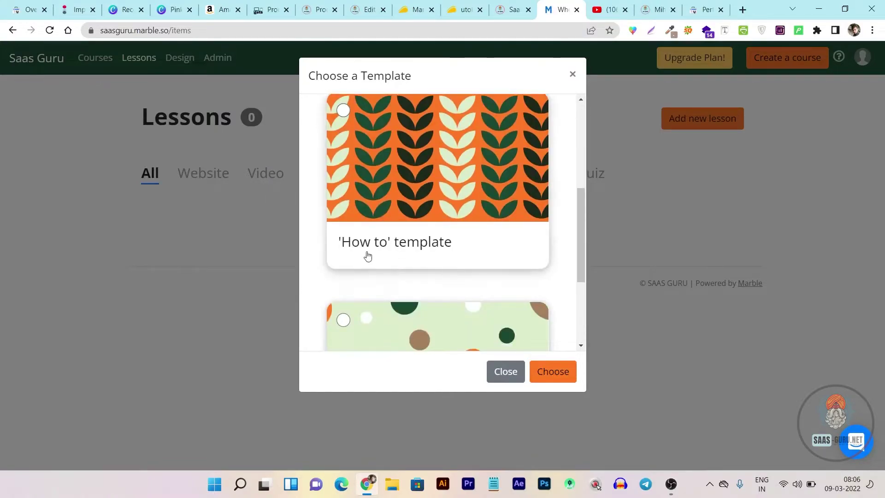
scroll(462, 265, "down", 3)
scroll(445, 257, "up", 3)
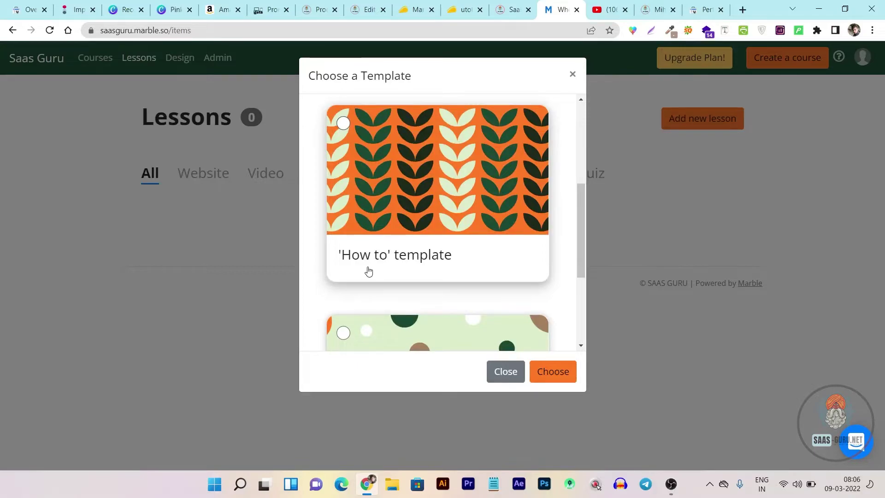
scroll(368, 270, "down", 3)
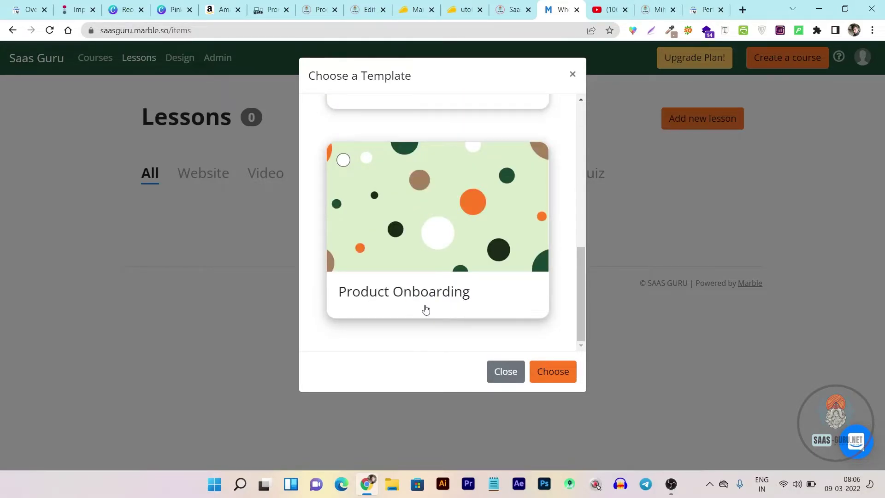
scroll(432, 284, "up", 3)
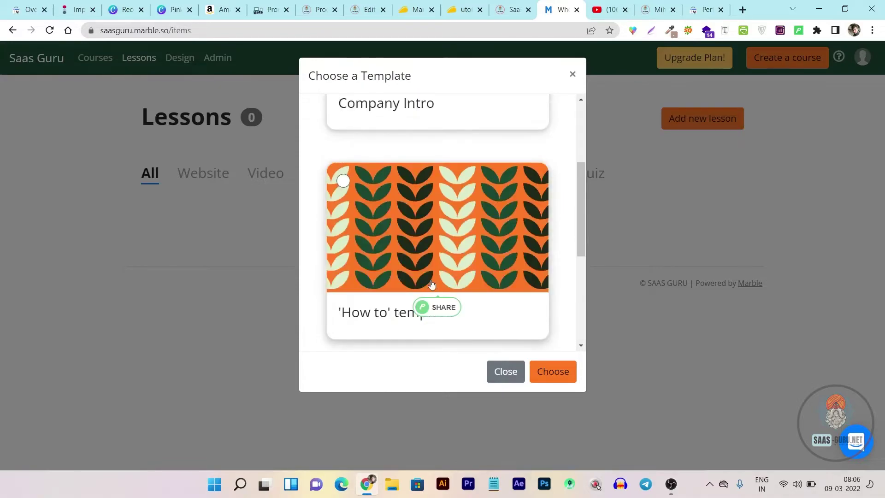
scroll(479, 272, "down", 3)
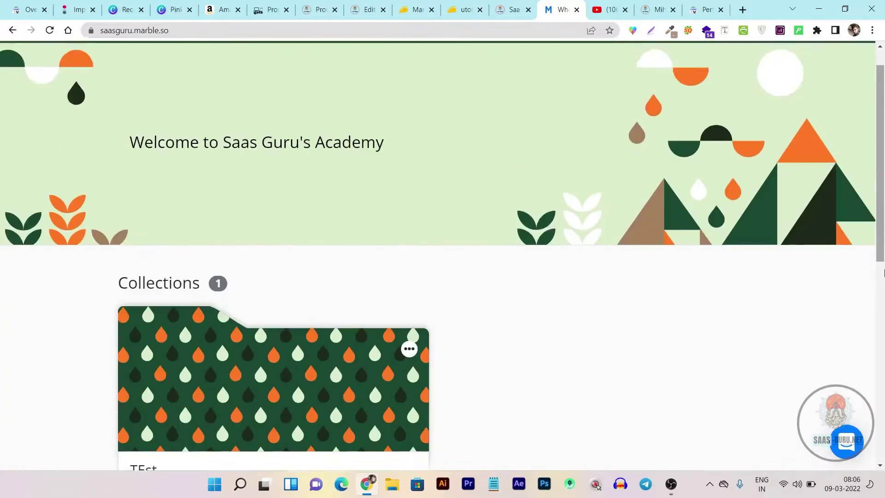
scroll(256, 203, "down", 9)
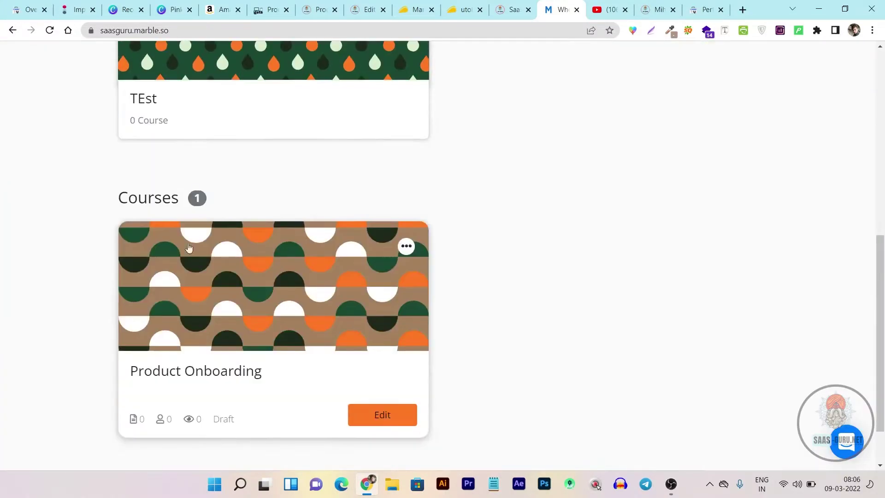
scroll(189, 248, "down", 2)
scroll(323, 230, "up", 5)
scroll(350, 239, "down", 5)
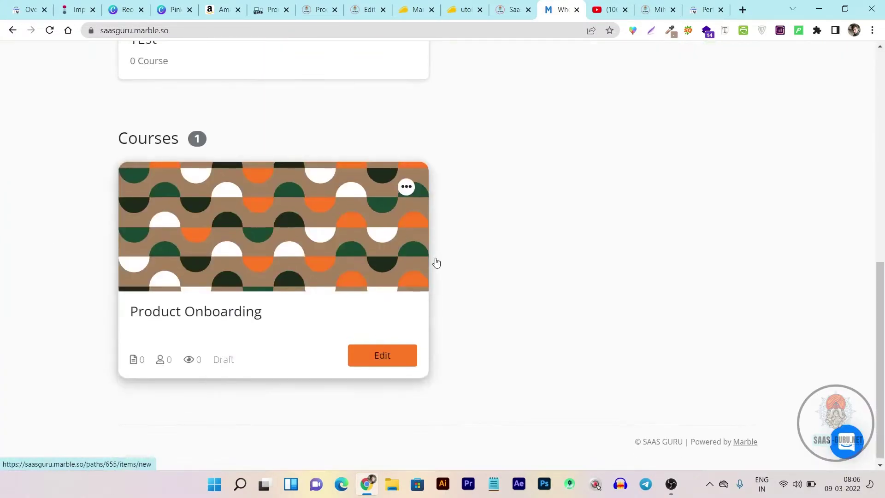
scroll(520, 267, "up", 10)
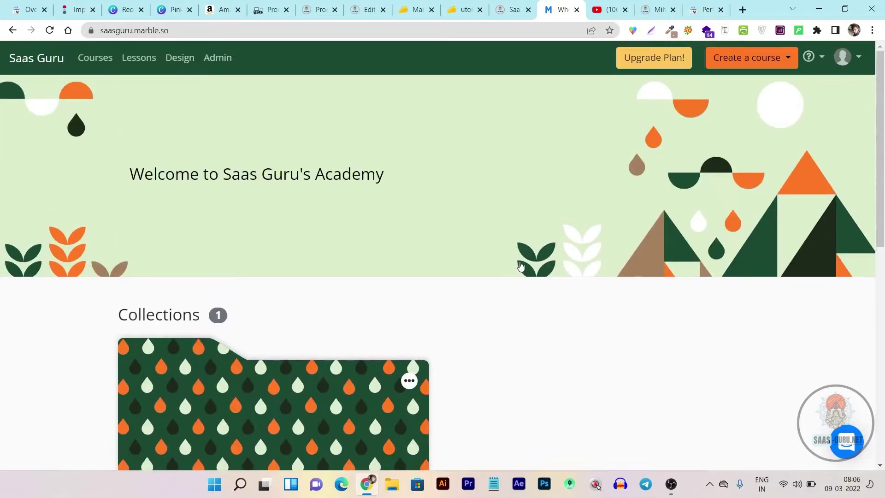
scroll(520, 266, "down", 5)
scroll(520, 266, "up", 4)
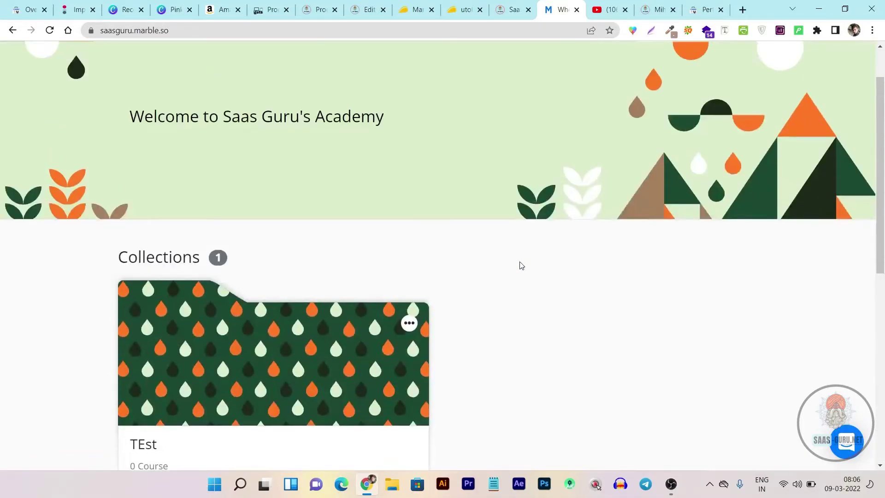
scroll(521, 266, "down", 5)
scroll(521, 264, "down", 1)
scroll(98, 254, "down", 3)
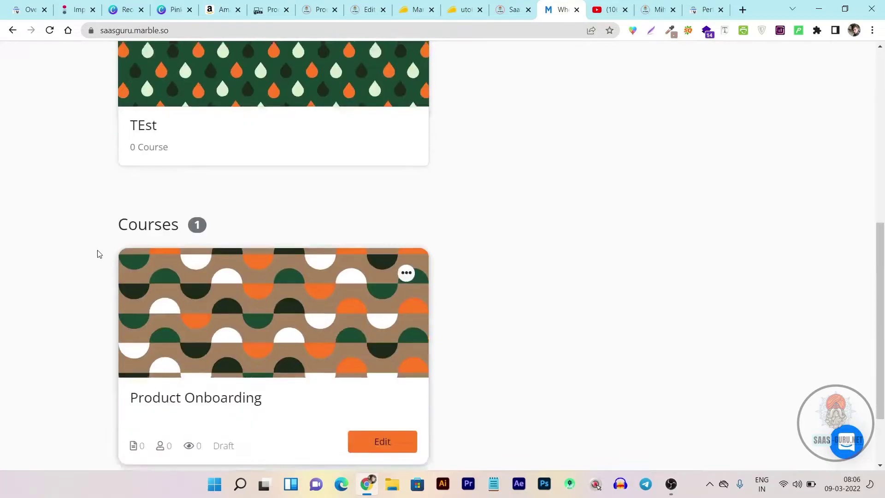
scroll(576, 342, "up", 10)
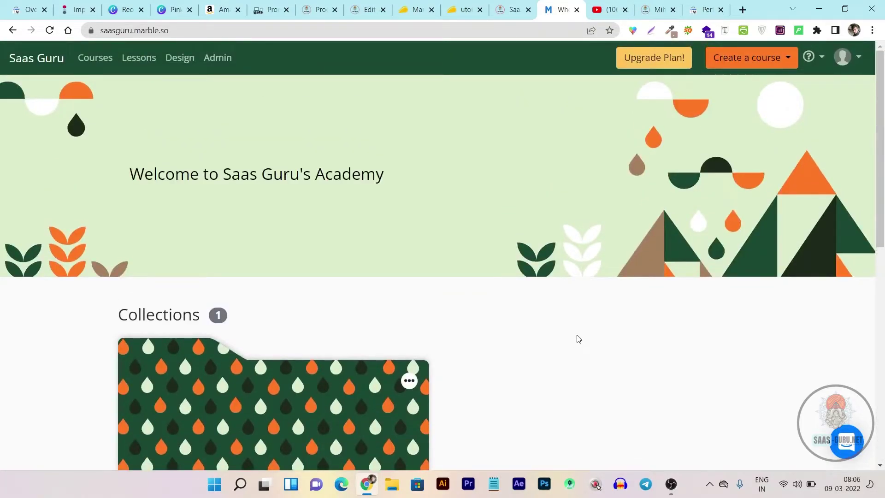
scroll(575, 335, "down", 3)
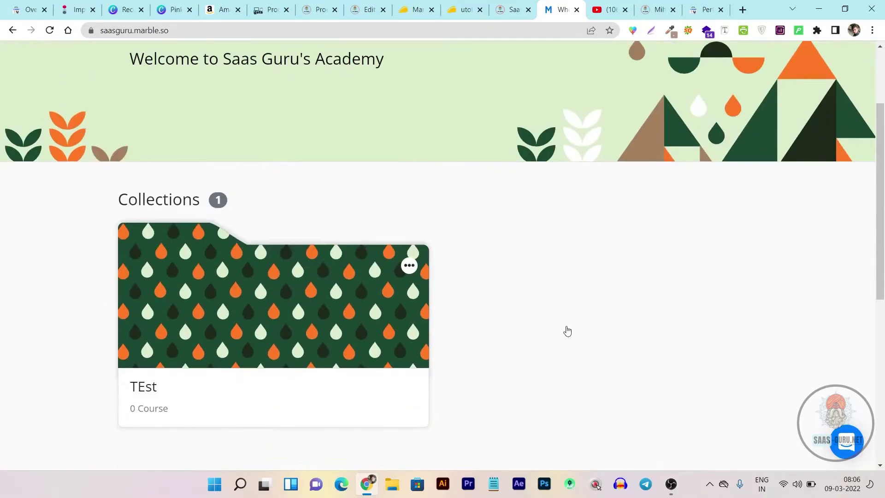
scroll(553, 327, "up", 3)
scroll(519, 317, "down", 6)
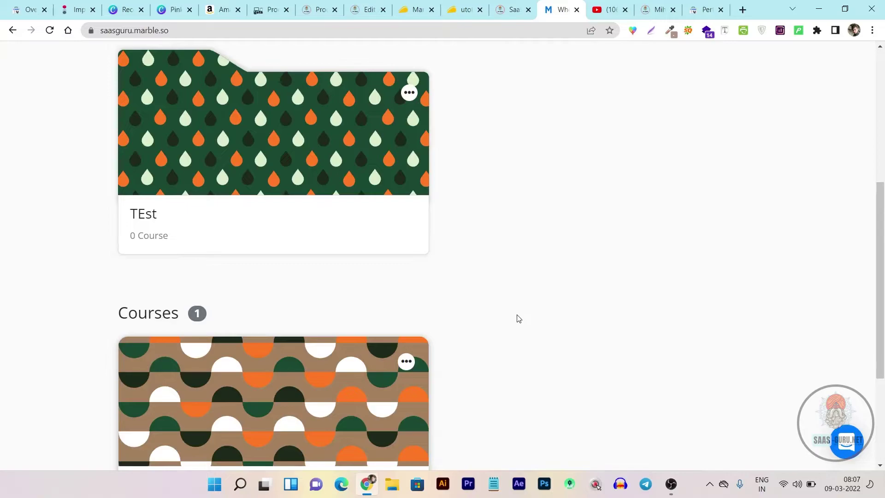
scroll(519, 318, "up", 5)
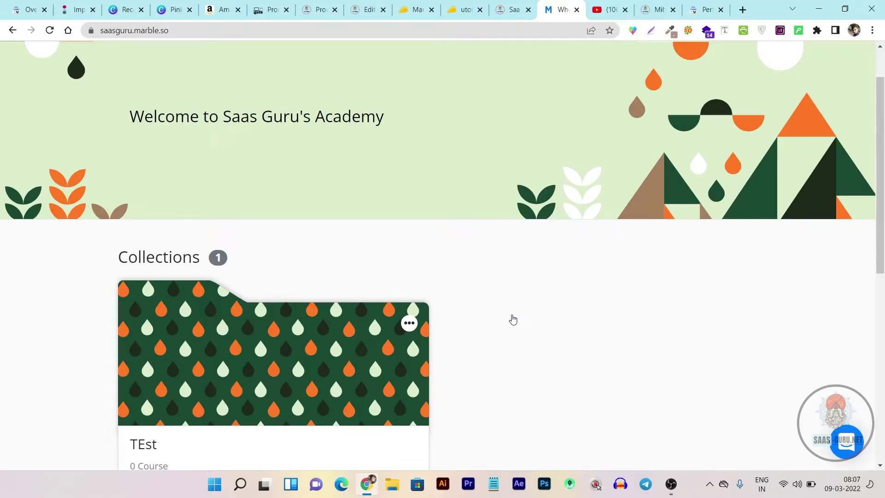
Step: Bring up the plans and features section of utobo's AppSumo deal page
left_click(461, 10)
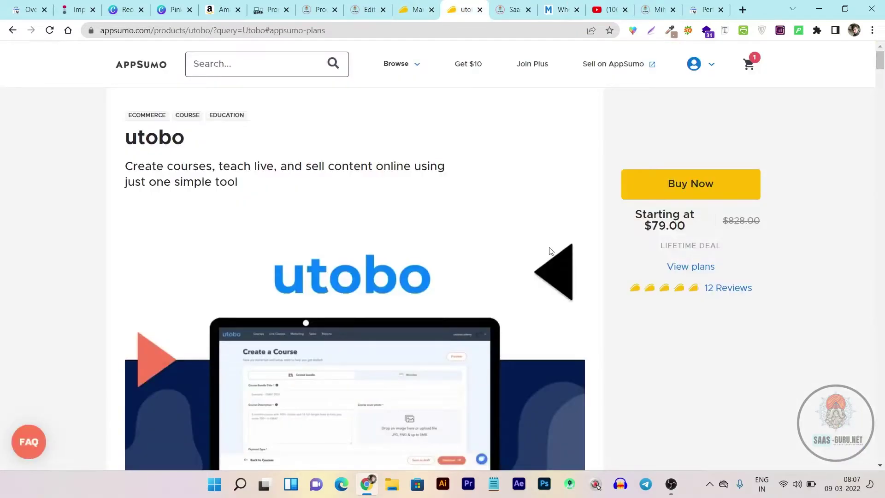
left_click(670, 269)
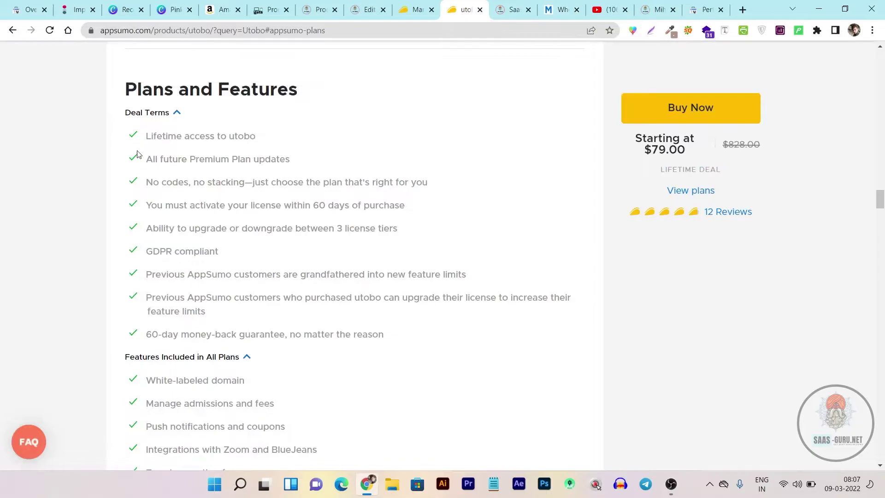
scroll(138, 175, "down", 2)
scroll(148, 185, "up", 3)
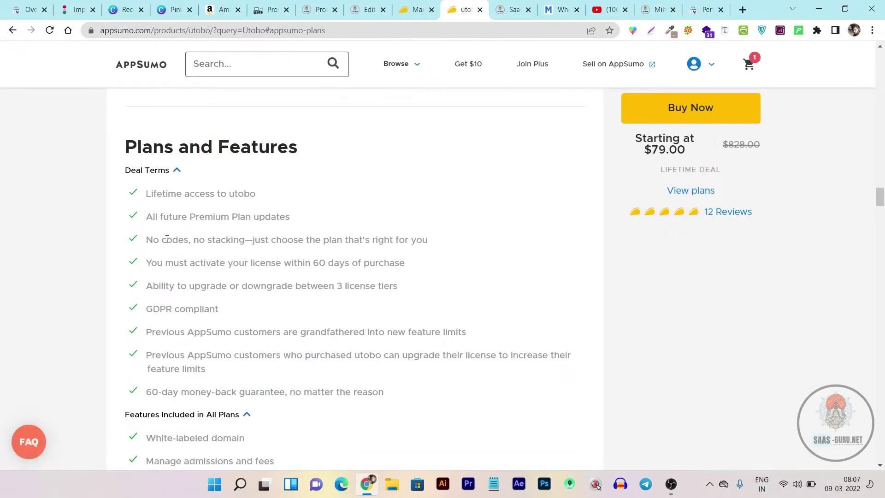
scroll(166, 238, "down", 6)
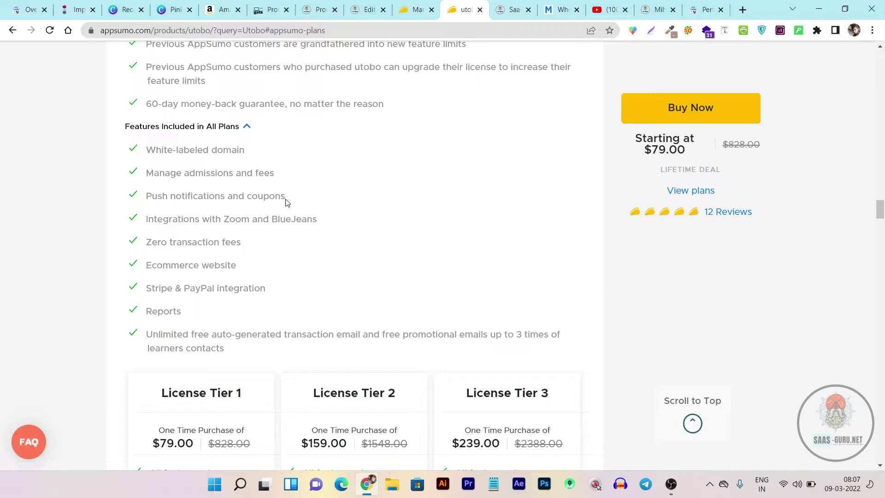
Step: Highlight utobo's push notifications/coupons and Zoom/BlueJeans integration features, then return to Marble's analytics
left_click_drag(286, 197, 141, 201)
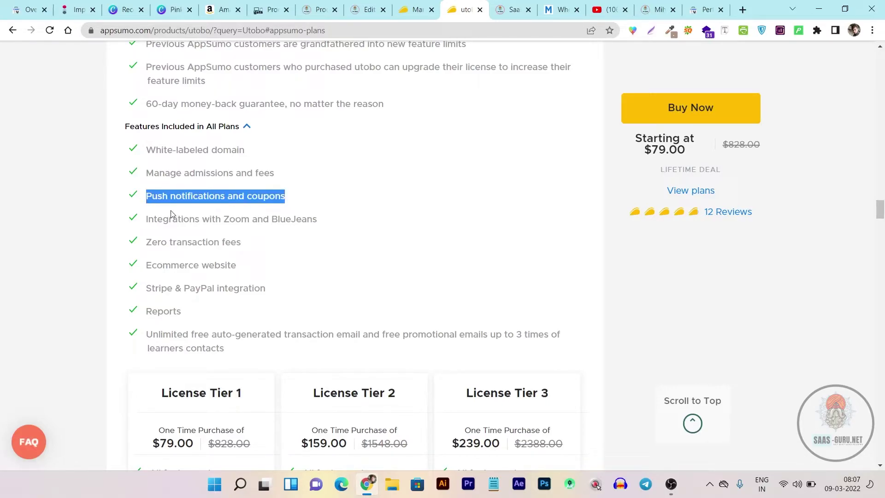
left_click(154, 230)
left_click_drag(146, 224, 318, 230)
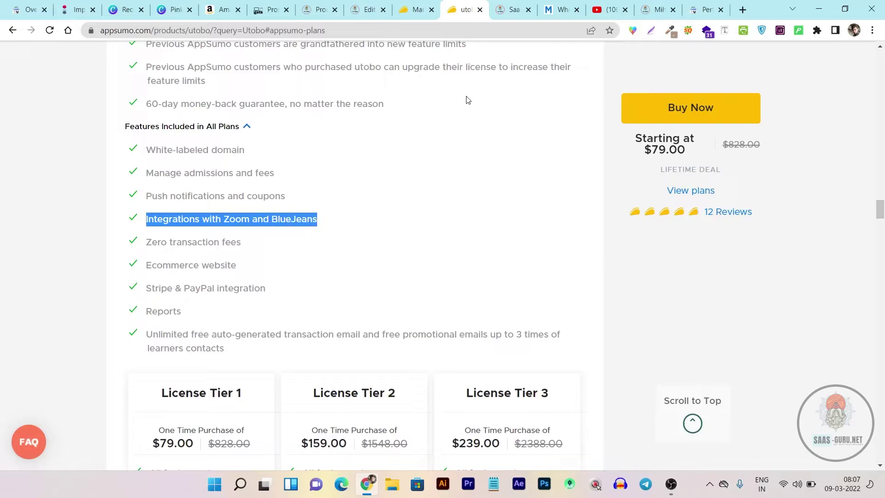
left_click(560, 10)
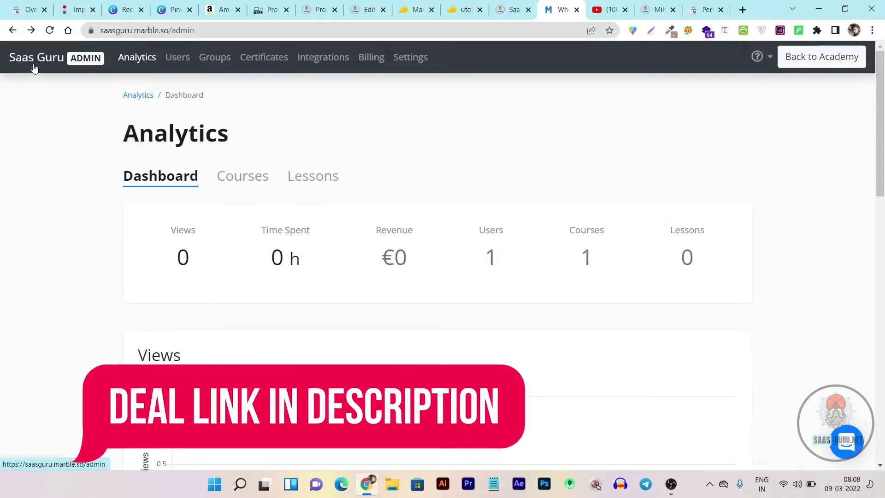
Step: Open the Saas Guru Integrations admin page and briefly open and close the support chat
left_click(336, 63)
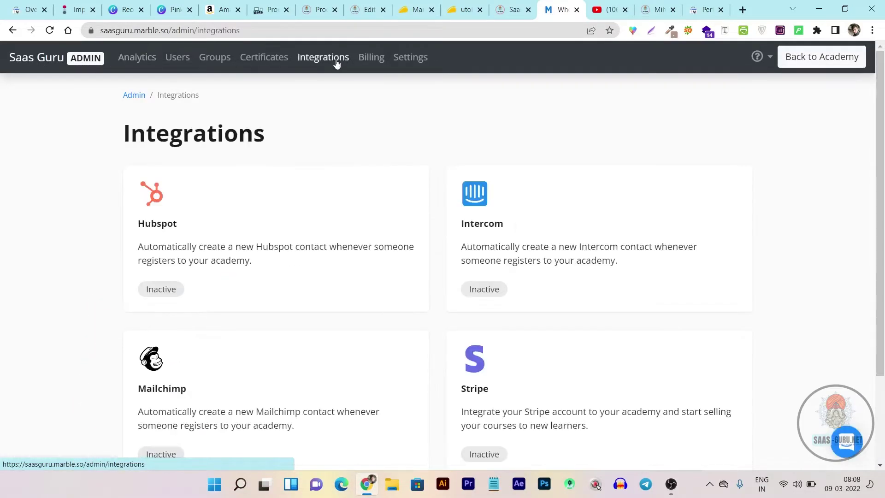
scroll(324, 99, "down", 3)
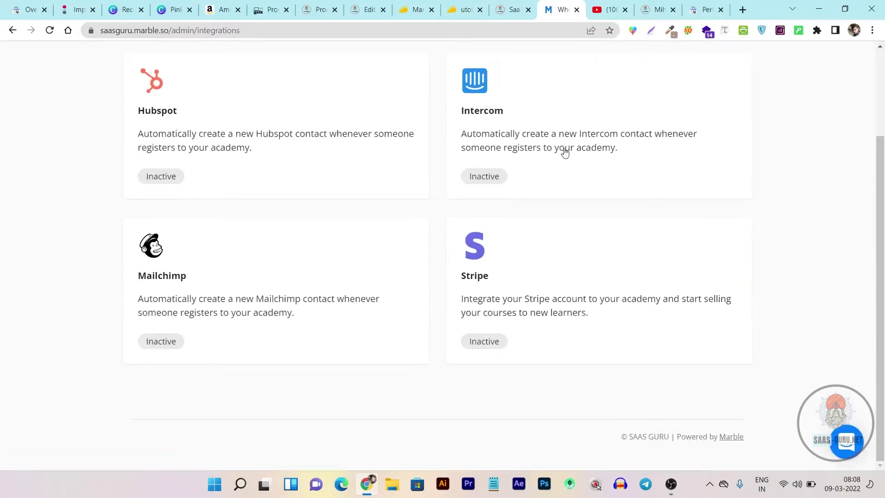
scroll(247, 257, "up", 3)
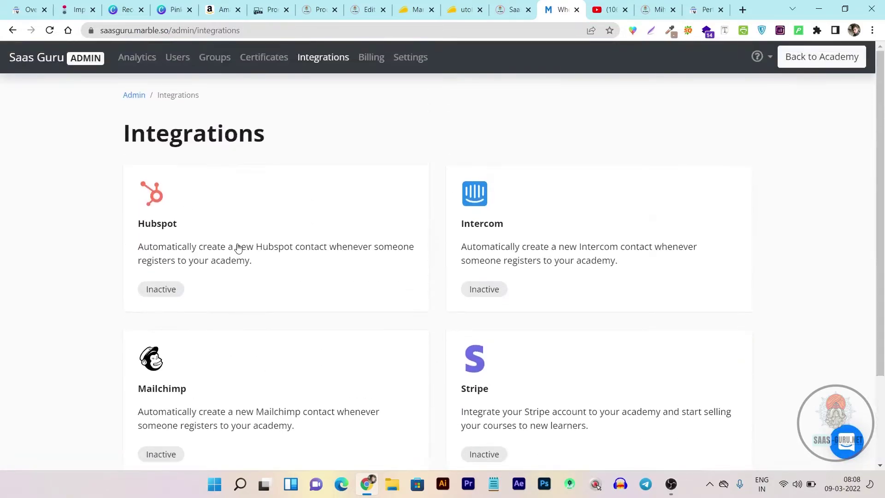
scroll(238, 249, "down", 3)
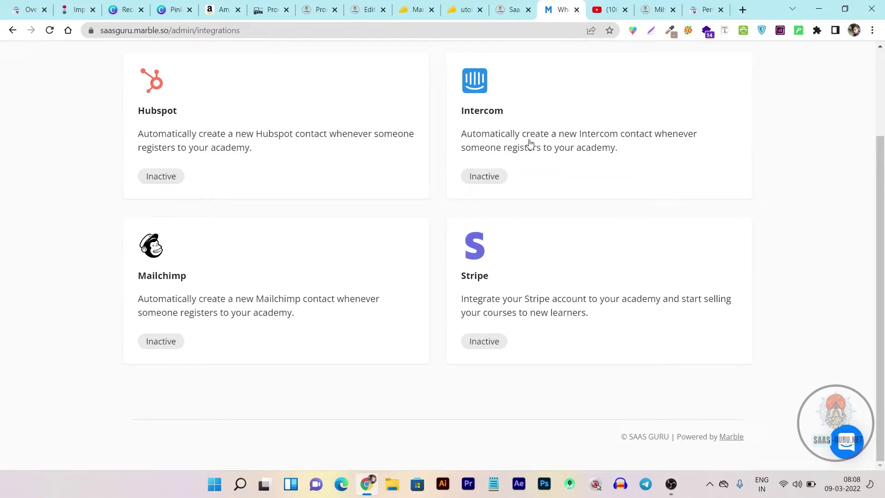
left_click(848, 450)
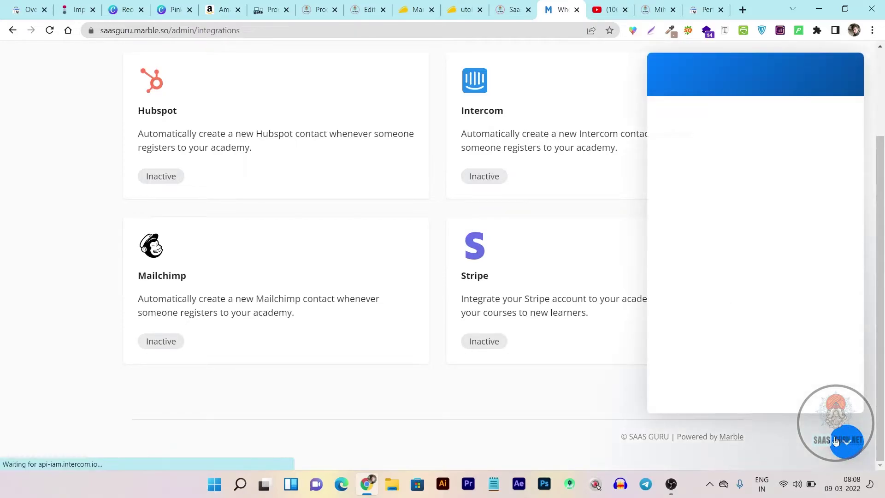
left_click(848, 448)
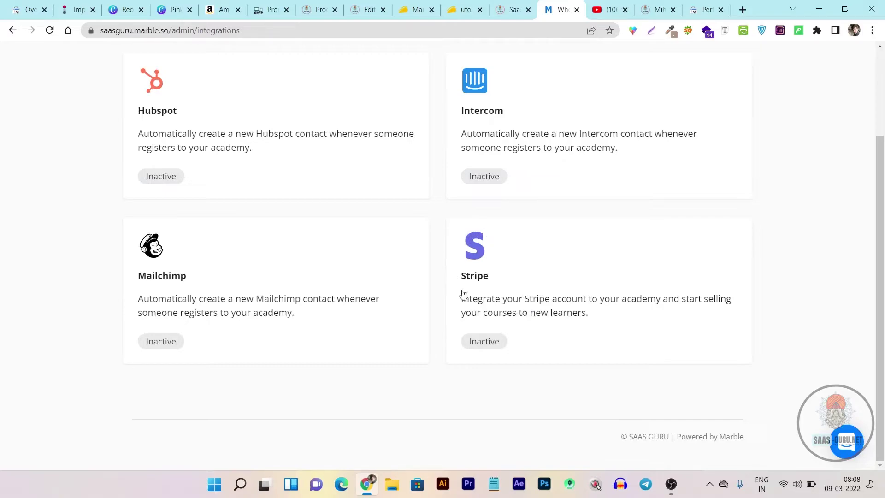
Step: Glance at the utobo deal, then review Hubspot, Intercom, Mailchimp and Stripe integrations, all Inactive
left_click(450, 10)
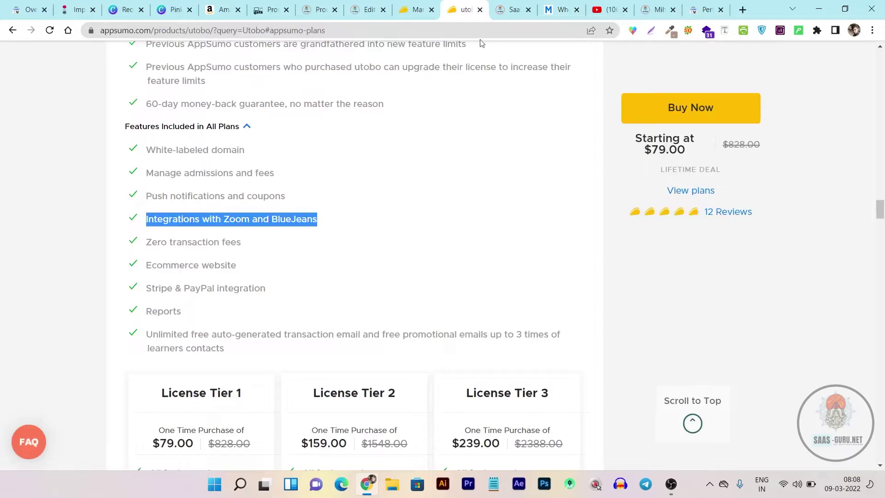
left_click(551, 6)
scroll(366, 282, "up", 3)
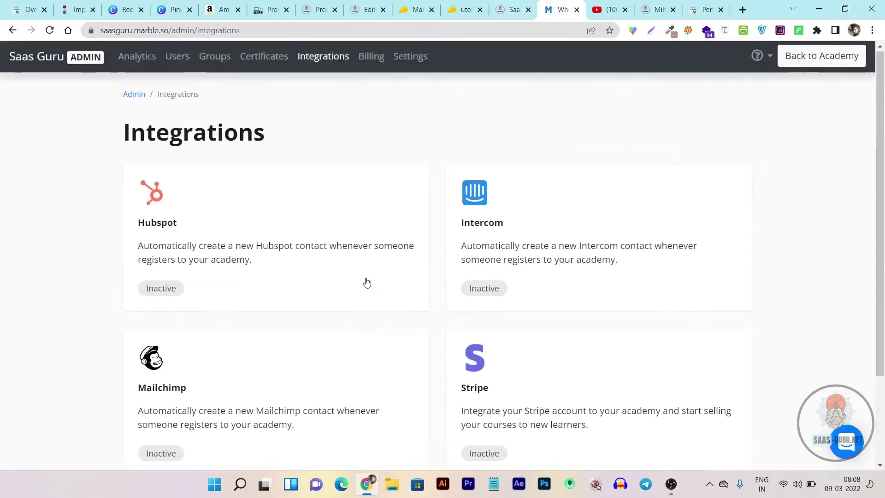
scroll(367, 282, "down", 3)
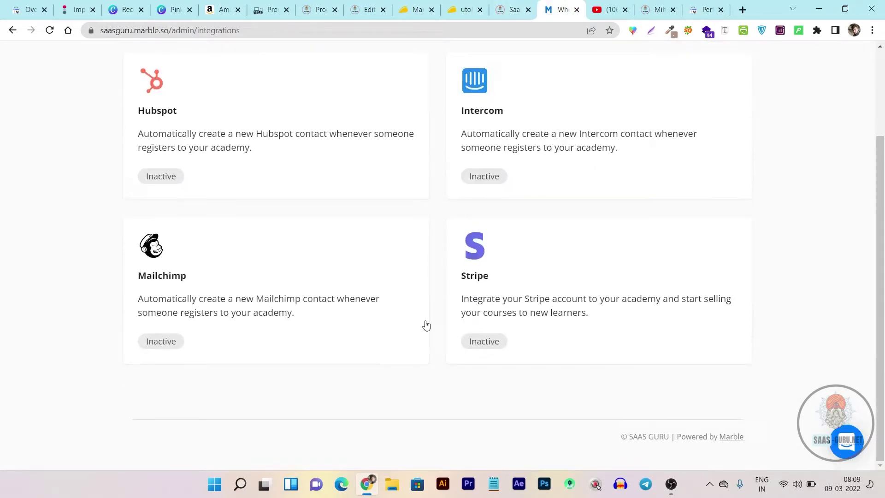
scroll(439, 302, "up", 3)
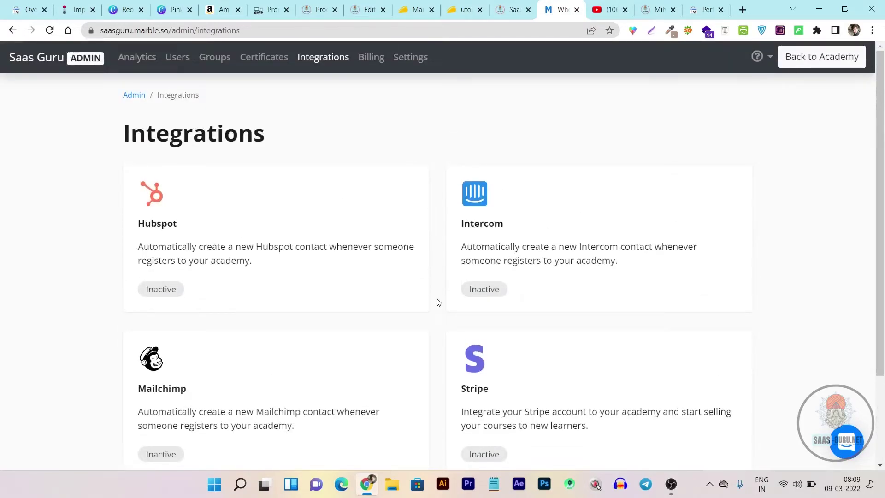
scroll(439, 302, "down", 3)
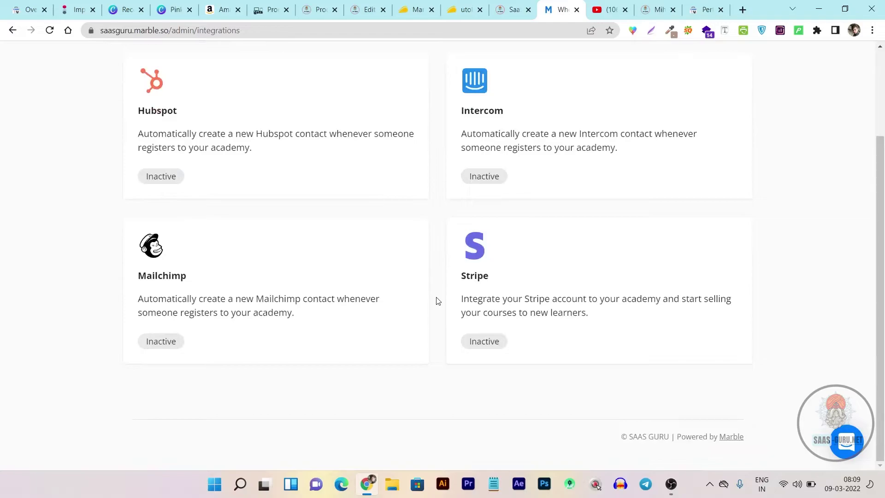
scroll(435, 310, "up", 3)
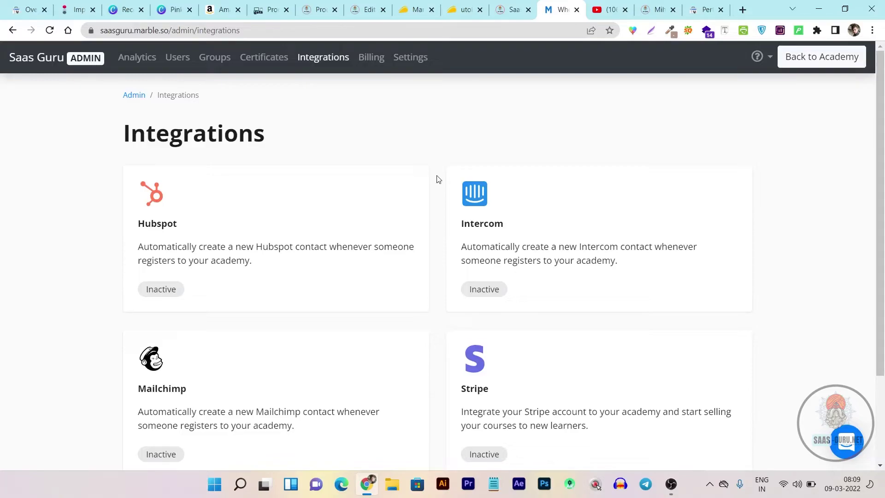
left_click(463, 9)
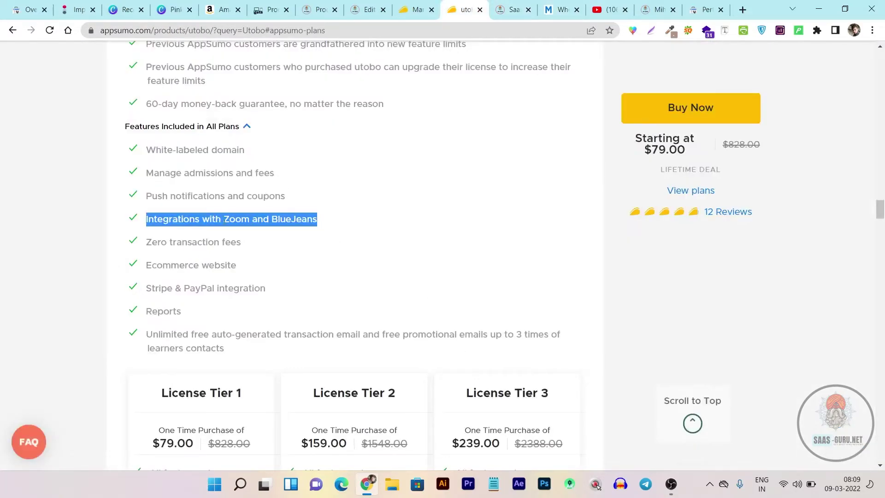
left_click(165, 257)
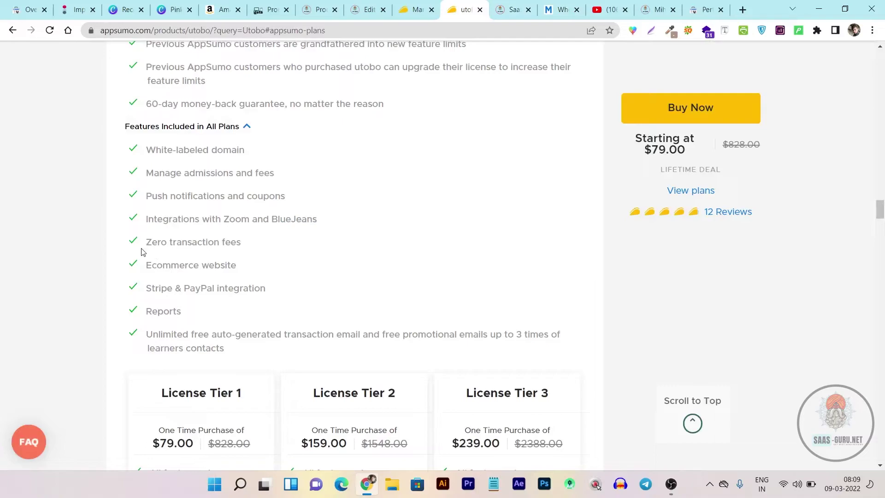
left_click_drag(154, 249, 237, 243)
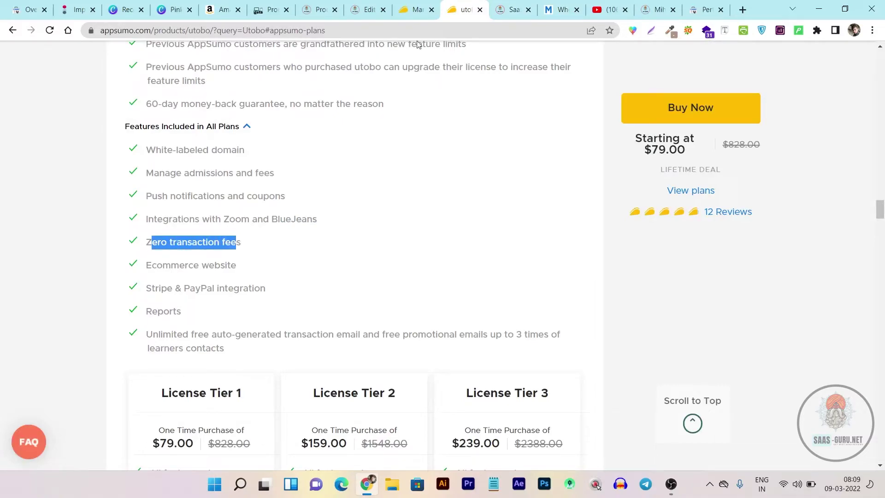
left_click(416, 9)
scroll(228, 336, "down", 4)
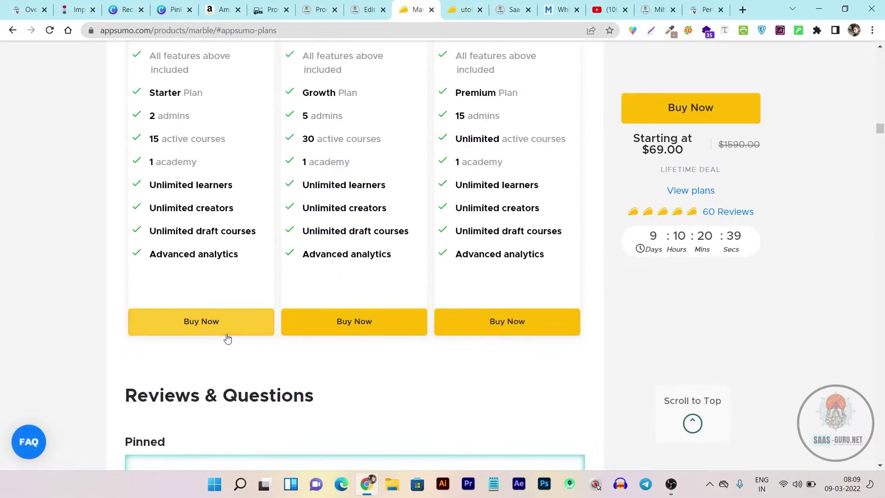
scroll(226, 338, "up", 8)
scroll(227, 337, "up", 3)
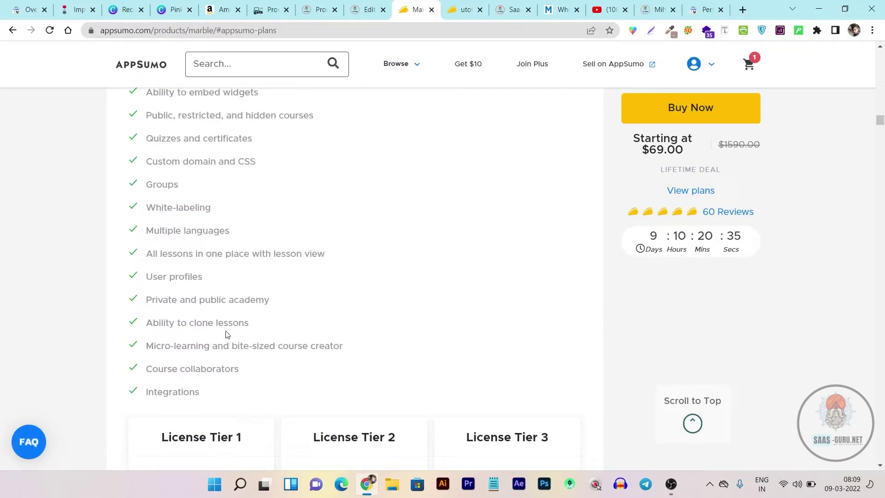
scroll(292, 305, "down", 1)
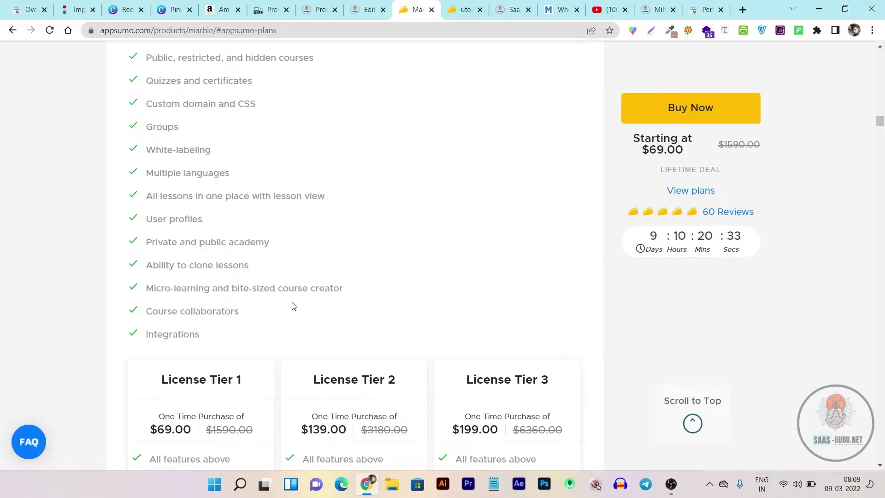
scroll(292, 306, "down", 2)
scroll(257, 226, "up", 5)
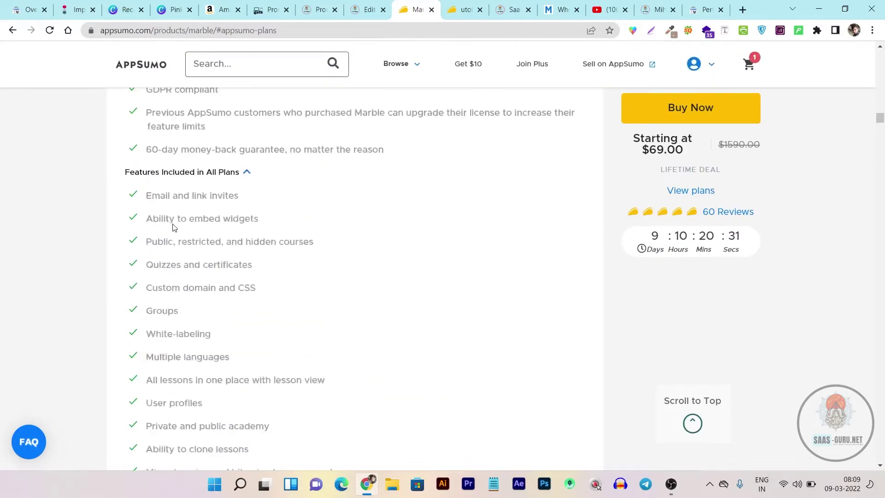
scroll(170, 300, "down", 5)
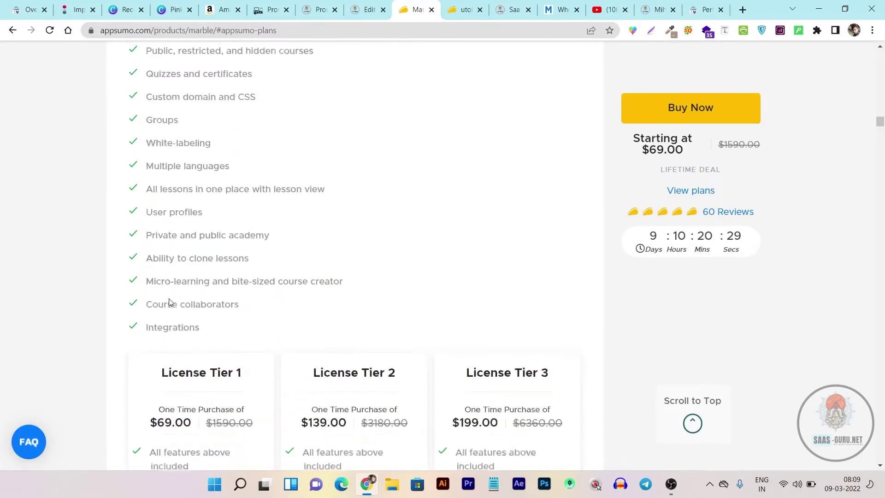
scroll(272, 289, "down", 5)
scroll(273, 290, "up", 1)
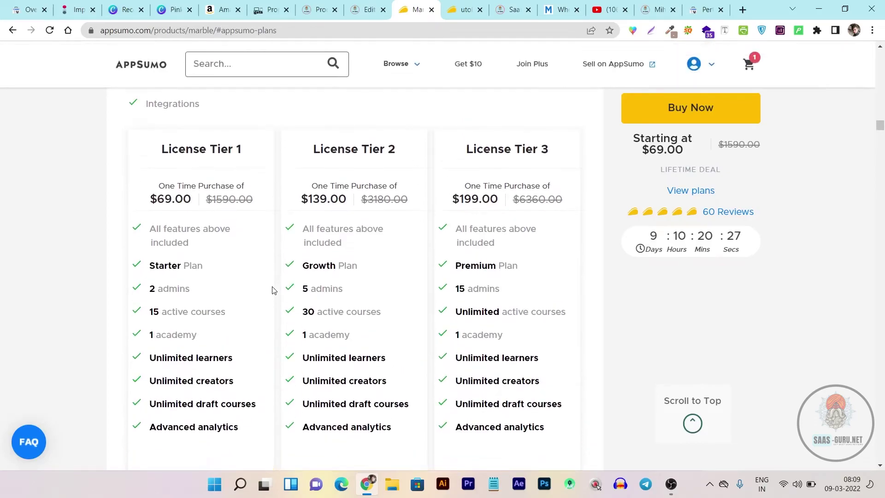
left_click(463, 9)
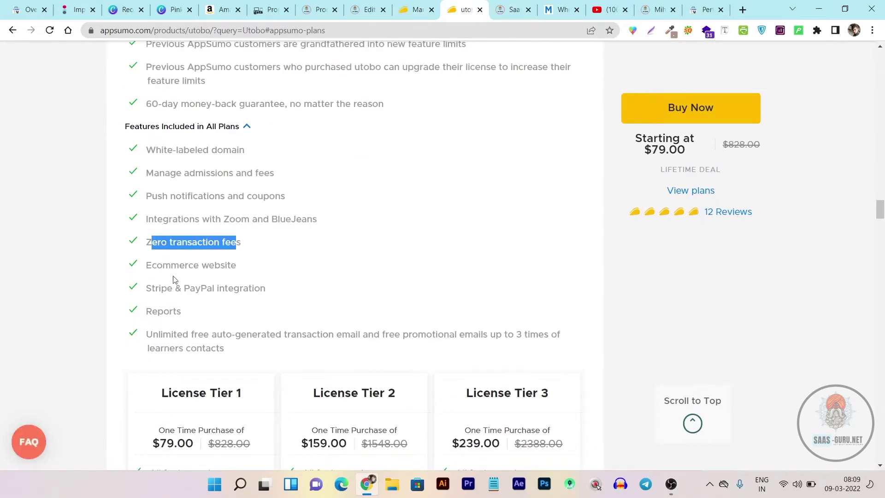
left_click(149, 243)
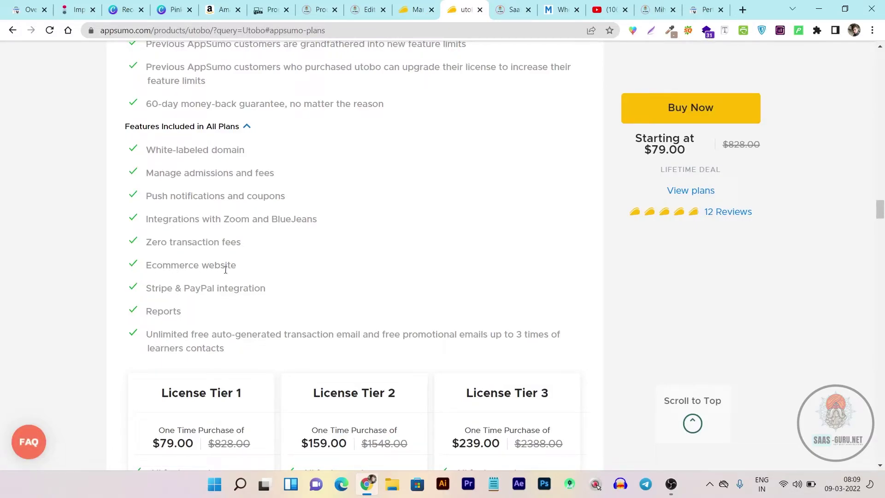
left_click(551, 8)
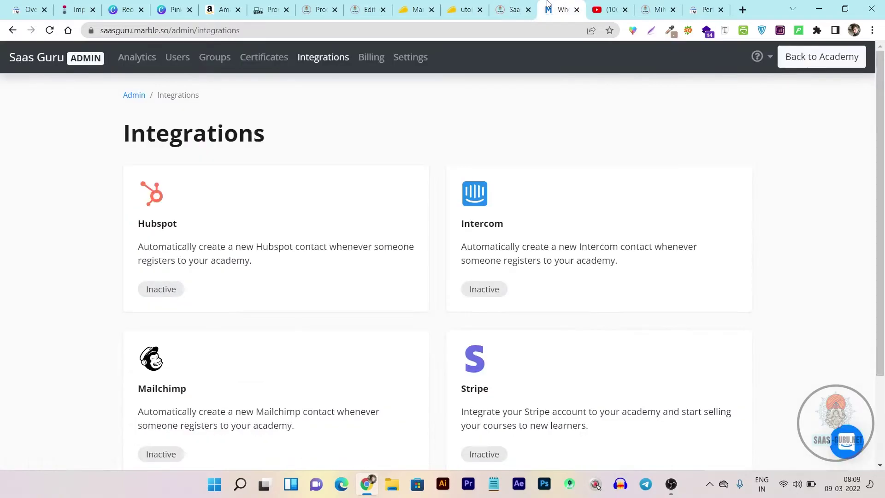
Step: View Marble's Analytics dashboard with one course and zero views, then return to utobo's AppSumo deal
left_click(40, 58)
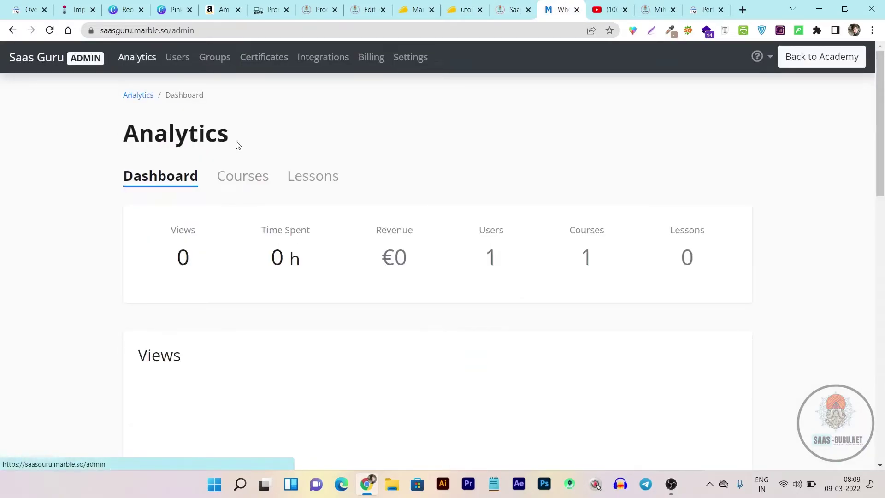
left_click(13, 31)
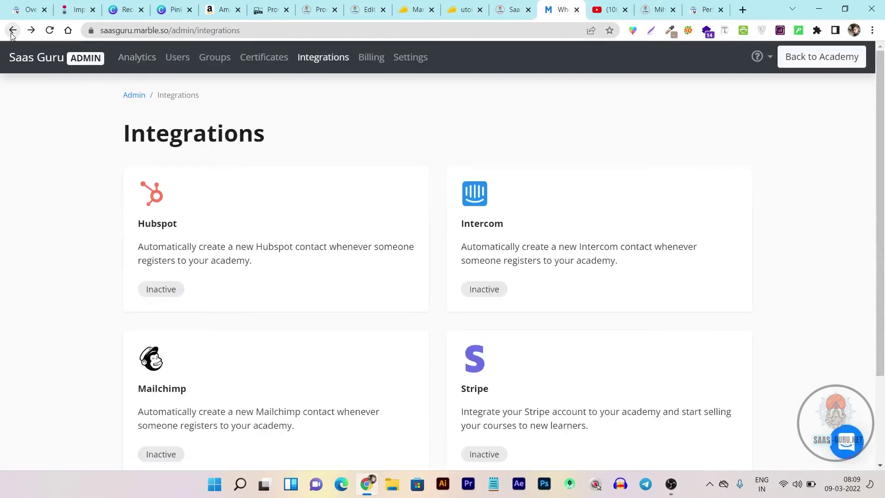
left_click(12, 30)
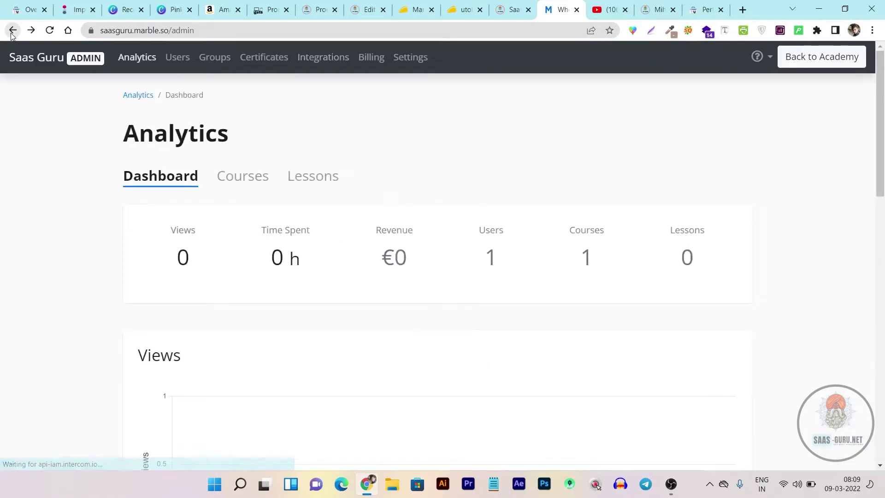
left_click(474, 6)
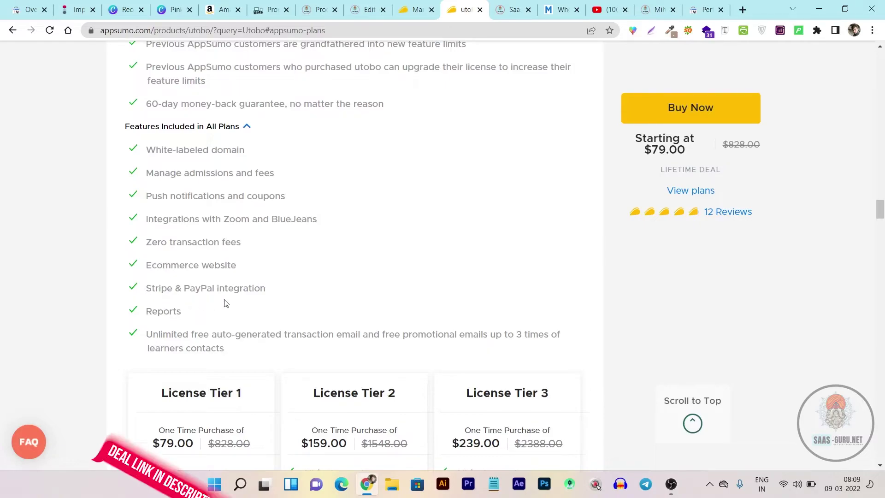
Step: Highlight utobo's Stripe & PayPal integration and free promotional emails features
left_click_drag(266, 289, 144, 287)
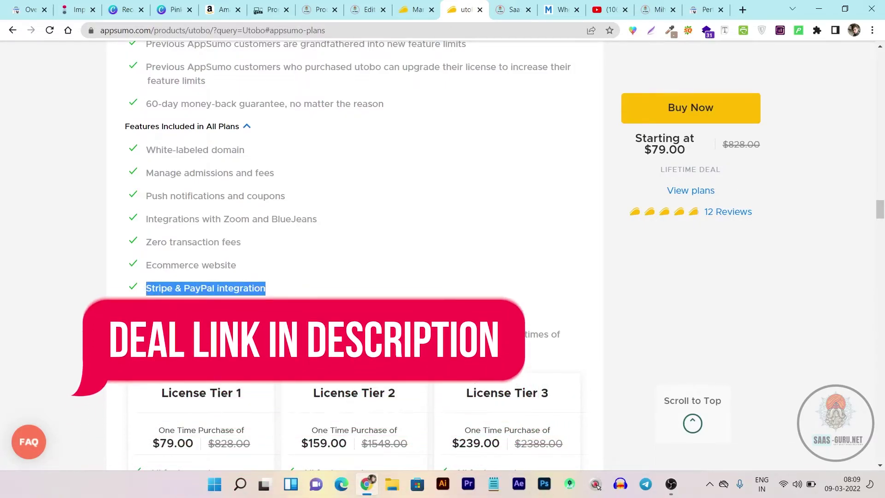
left_click(176, 326)
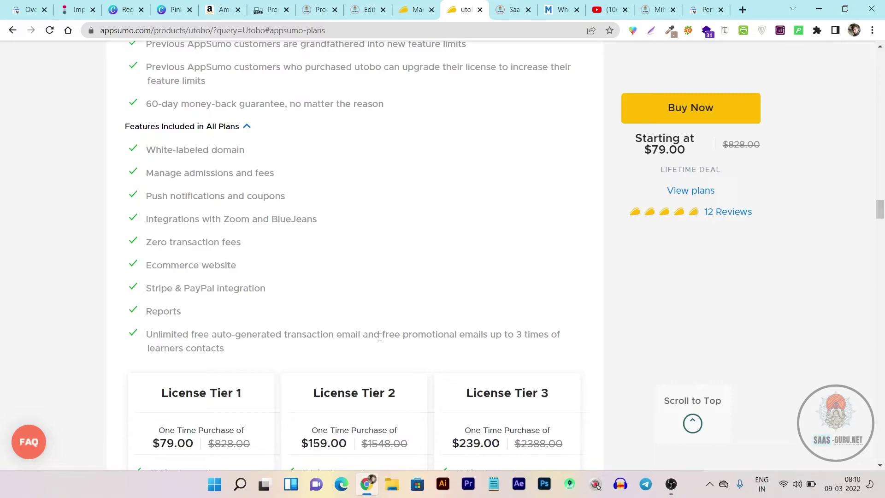
left_click_drag(380, 336, 493, 335)
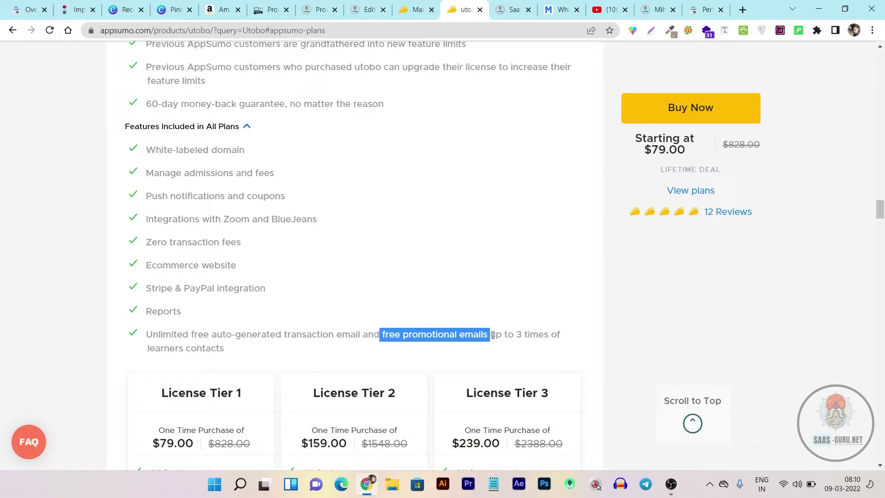
Step: Mark utobo's 3,000-learner License Tier 1 limit, then bring up Marble's $69/$139/$199 tiers
scroll(469, 336, "down", 1)
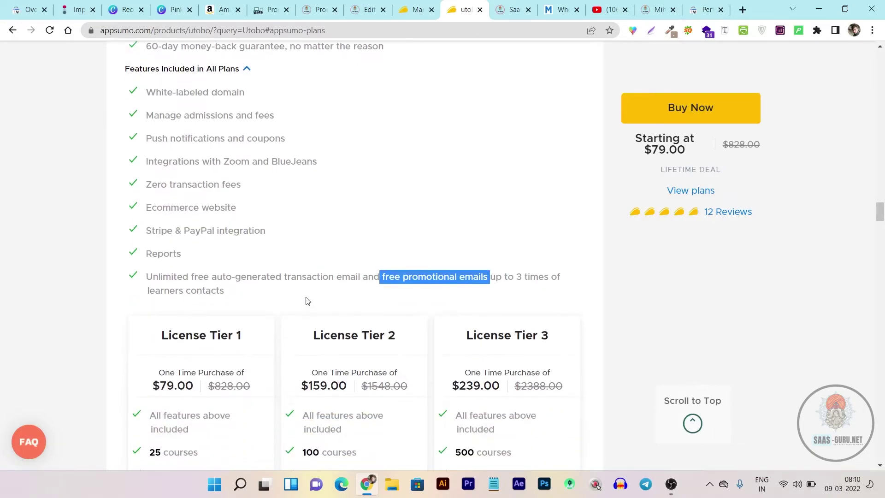
scroll(295, 300, "up", 2)
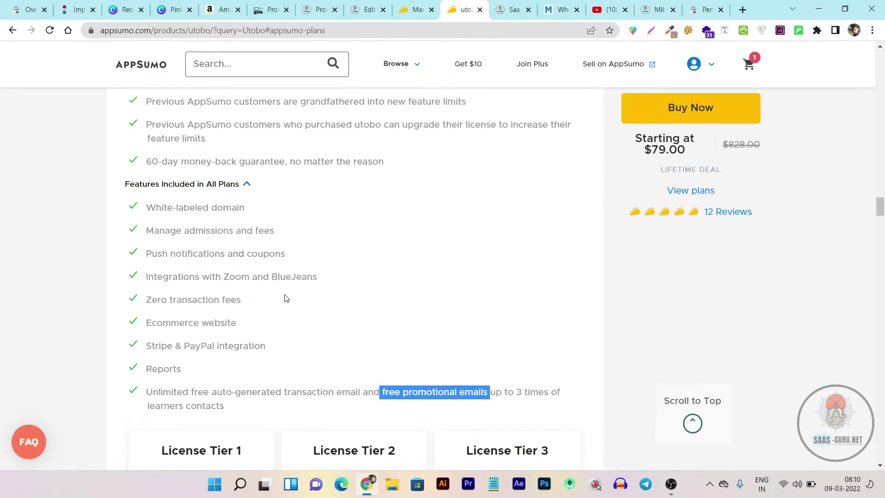
scroll(286, 299, "up", 7)
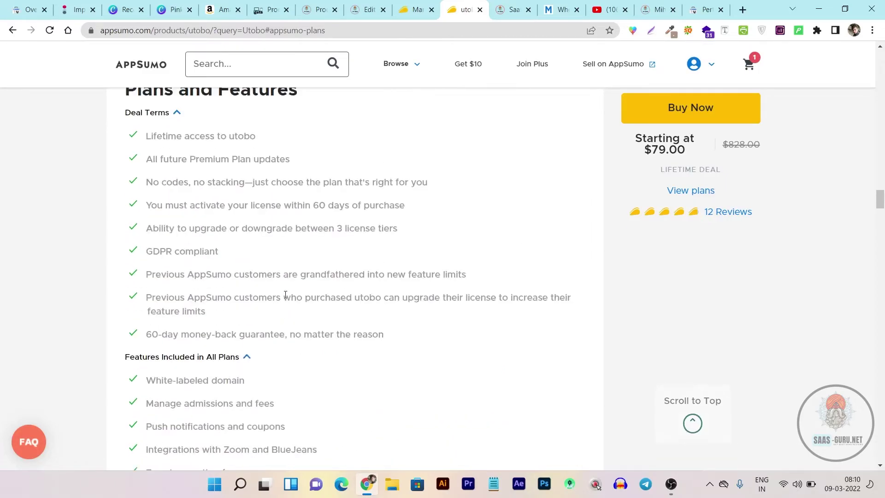
scroll(286, 298, "down", 12)
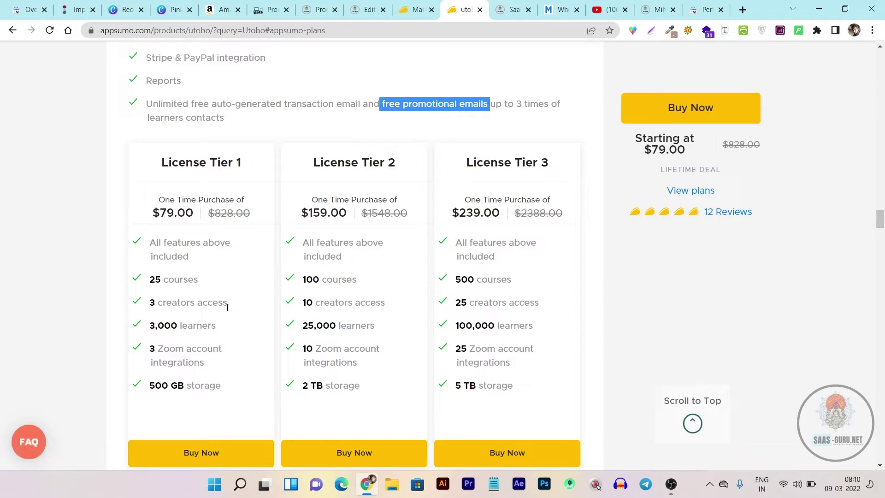
left_click_drag(221, 329, 144, 326)
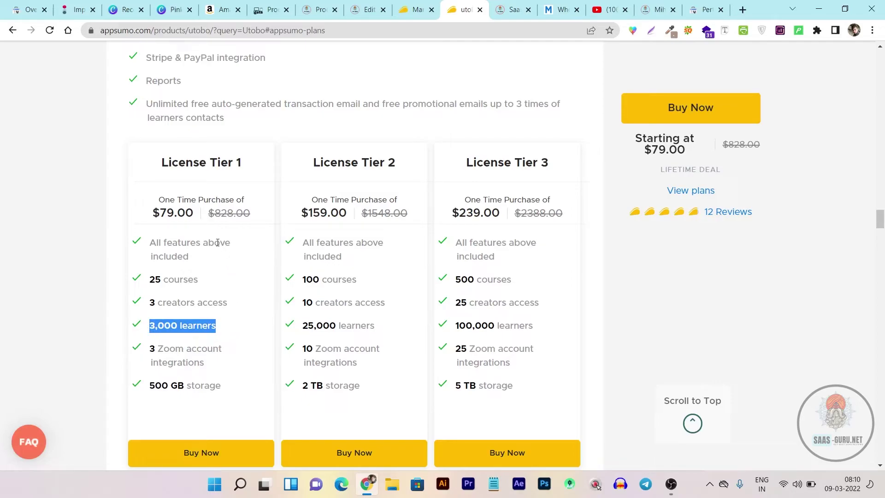
key("ctrl+shift+Tab")
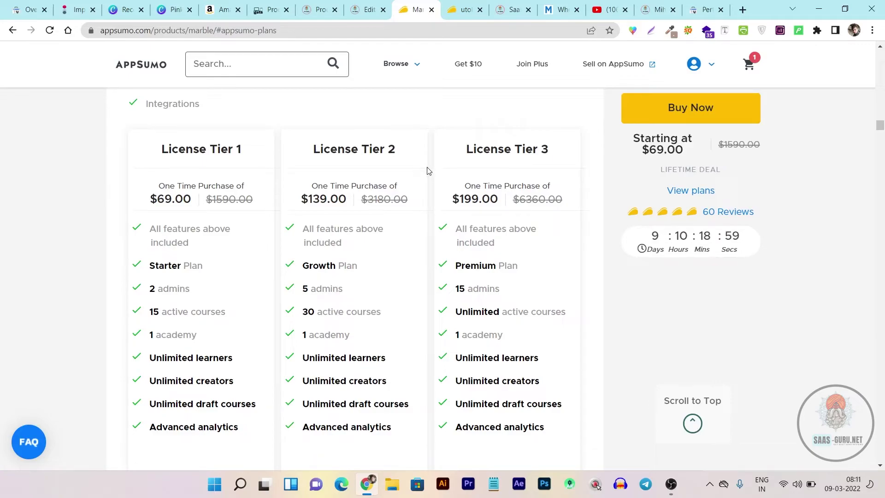
Step: Mark utobo's 25,000 and 100,000 learner limits for License Tiers 2 and 3
left_click(441, 14)
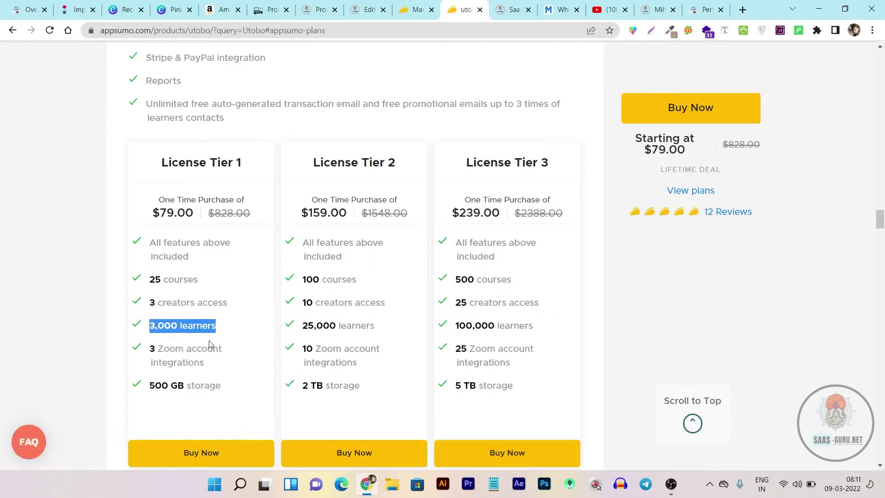
left_click(227, 358)
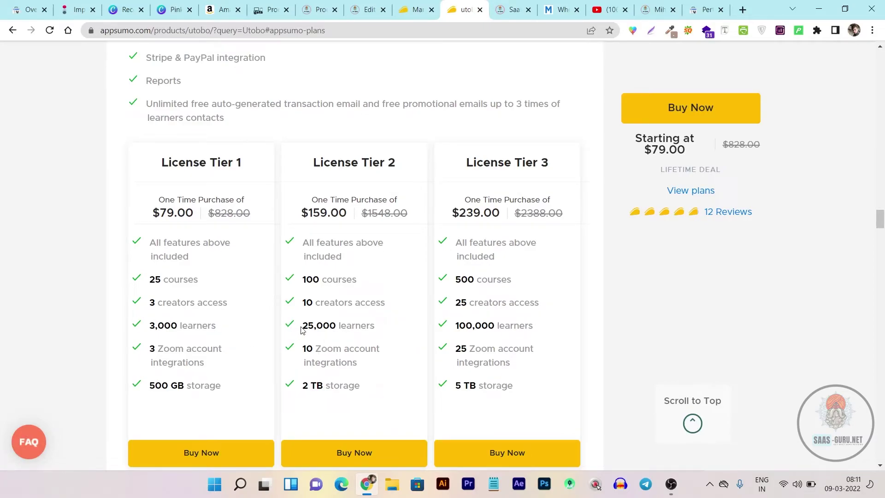
left_click_drag(300, 327, 385, 330)
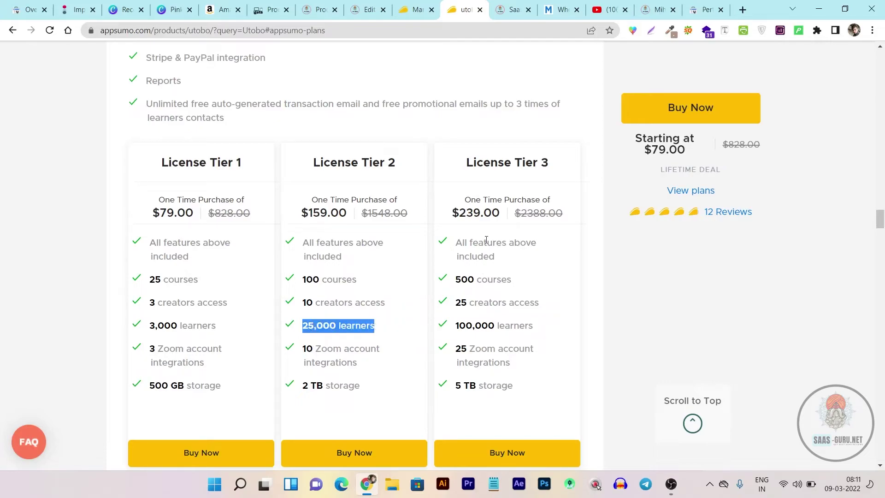
left_click_drag(451, 327, 536, 325)
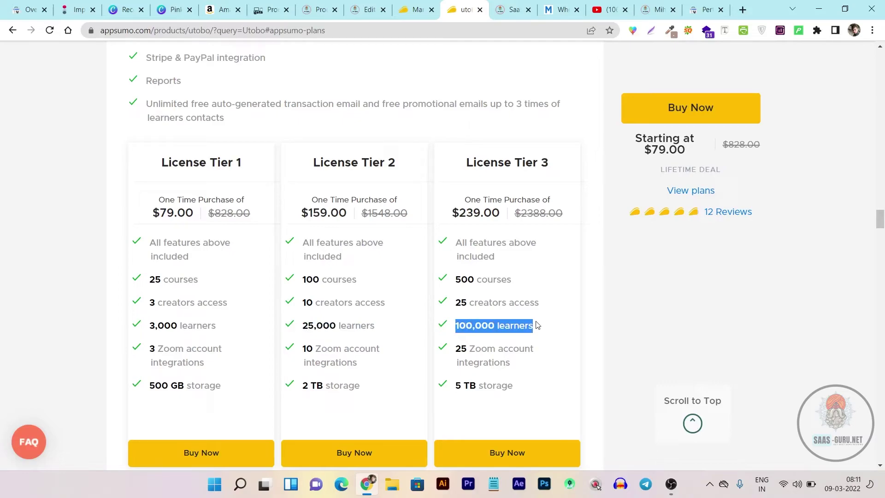
left_click(434, 278)
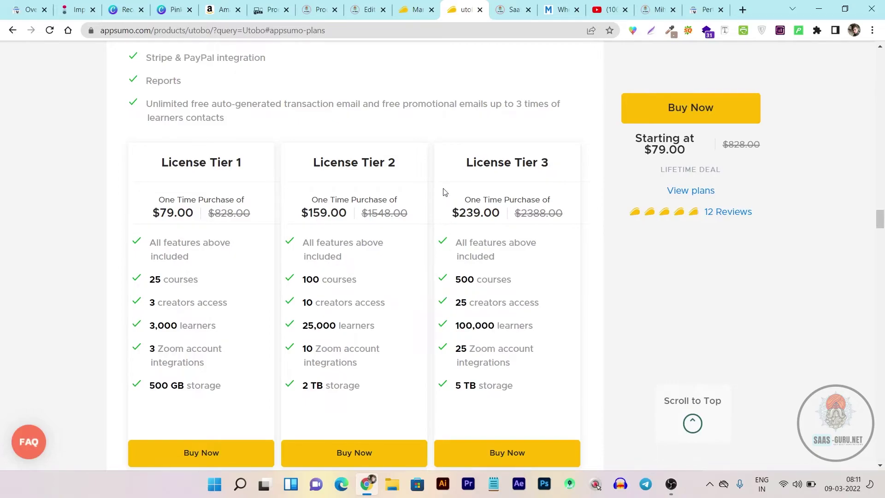
scroll(441, 152, "up", 5)
Step: On Marble's deal, mark the $69.00 License Tier 1 price for comparison
key("ctrl+shift+Tab")
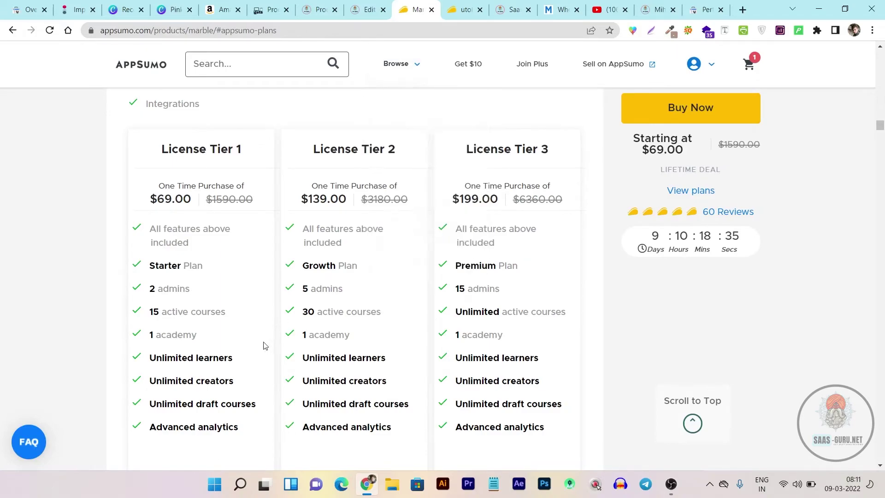
scroll(265, 345, "down", 1)
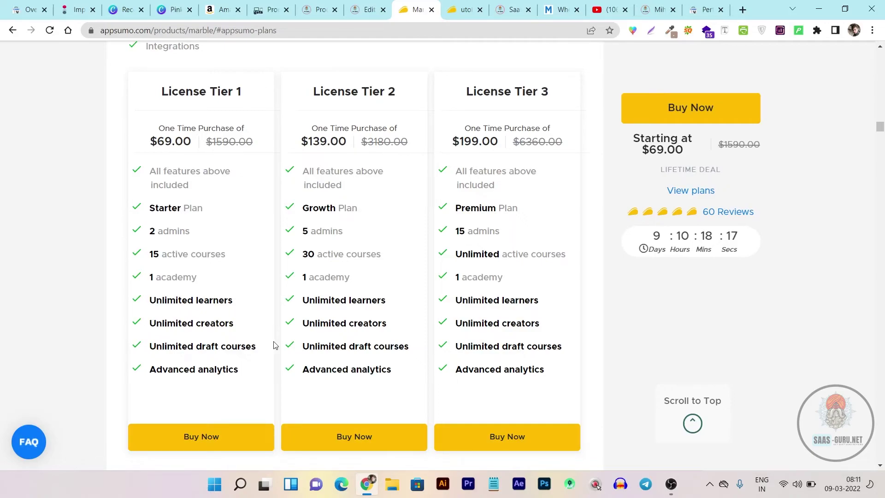
scroll(274, 345, "up", 5)
scroll(274, 344, "down", 3)
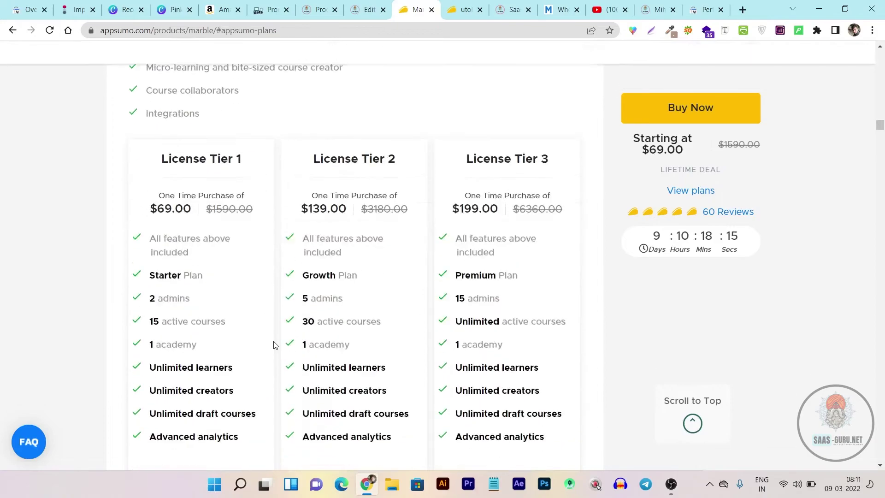
left_click_drag(149, 199, 193, 200)
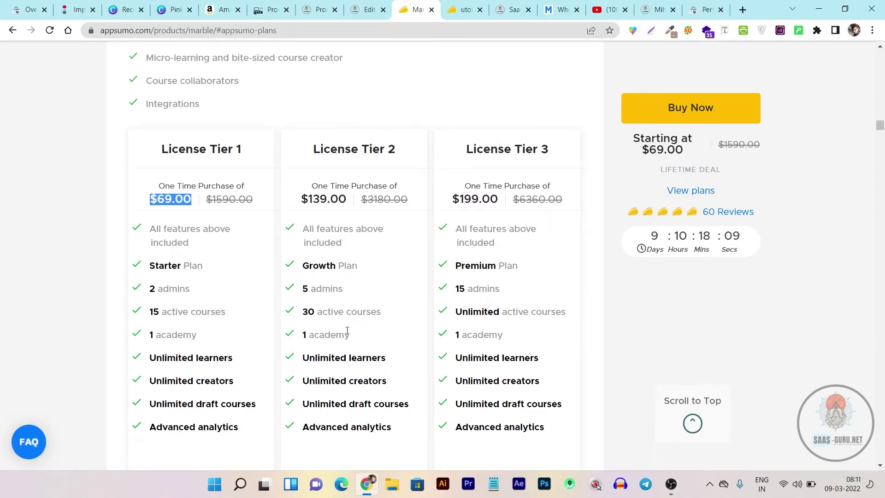
Step: Scroll both deal pages back to the top and go to the YouTube channel's Videos page
scroll(295, 344, "up", 15)
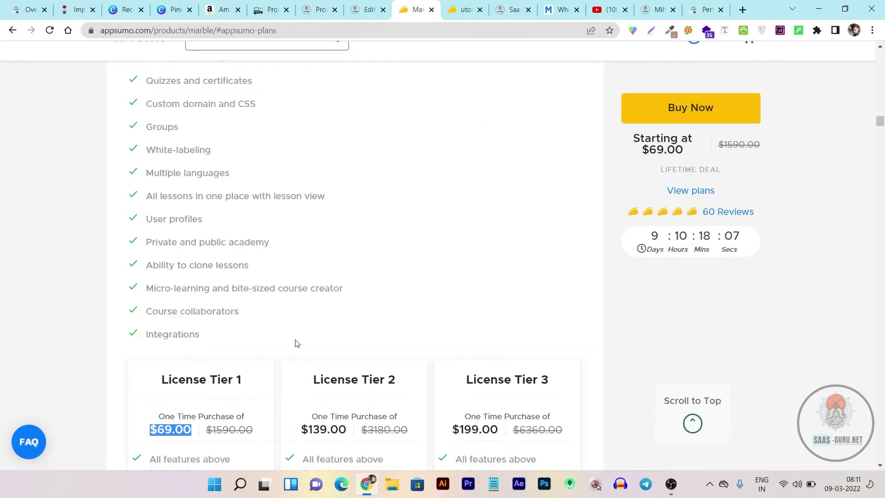
scroll(296, 343, "up", 15)
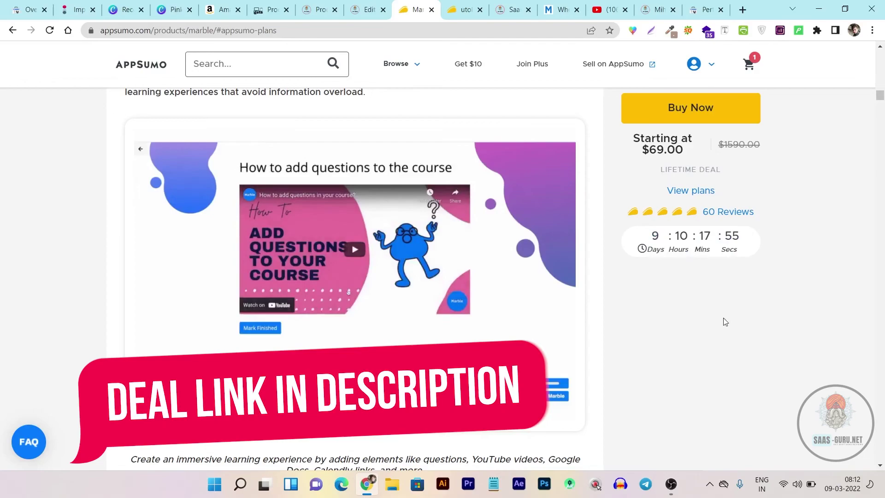
scroll(721, 321, "up", 10)
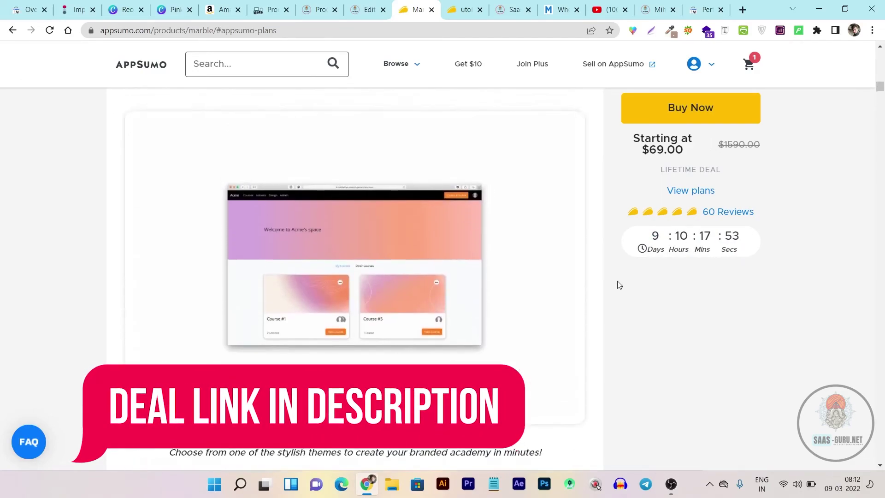
scroll(618, 284, "up", 10)
key("ctrl+Tab")
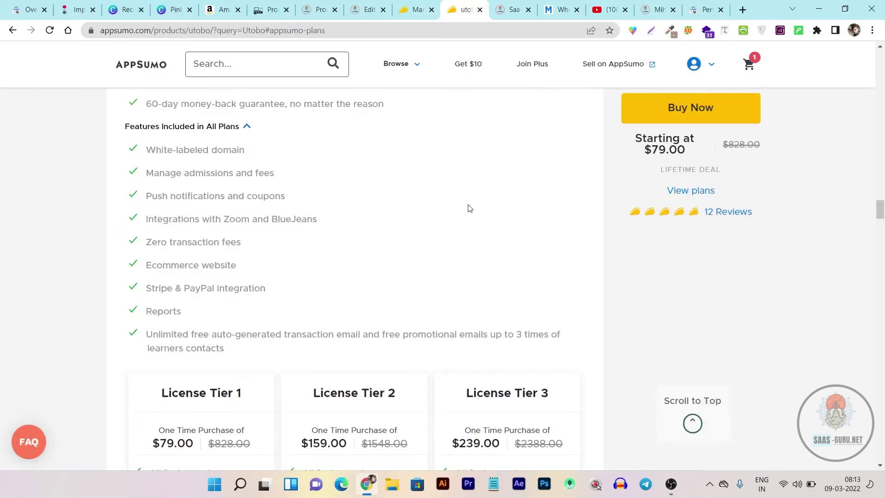
scroll(469, 208, "up", 15)
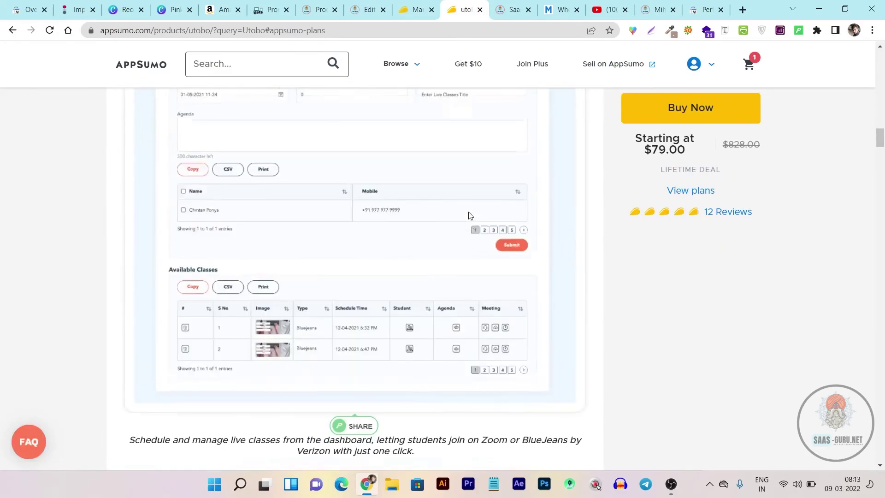
scroll(469, 215, "up", 15)
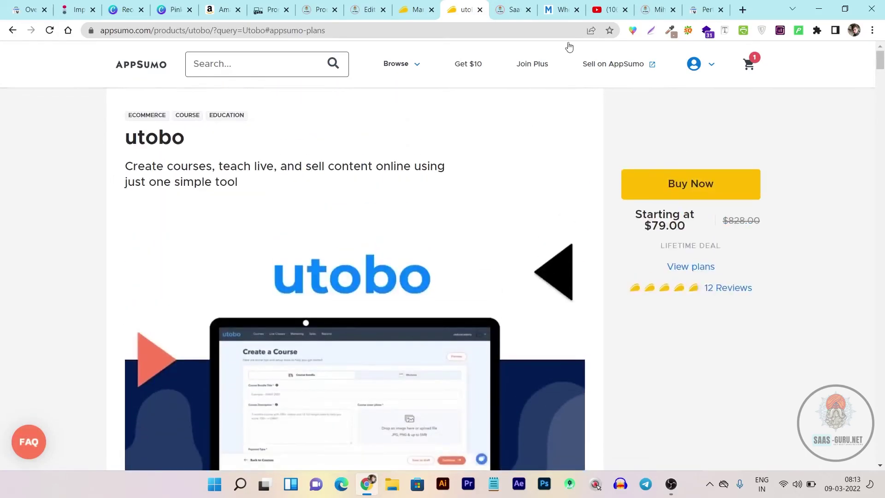
left_click(607, 10)
scroll(547, 250, "down", 2)
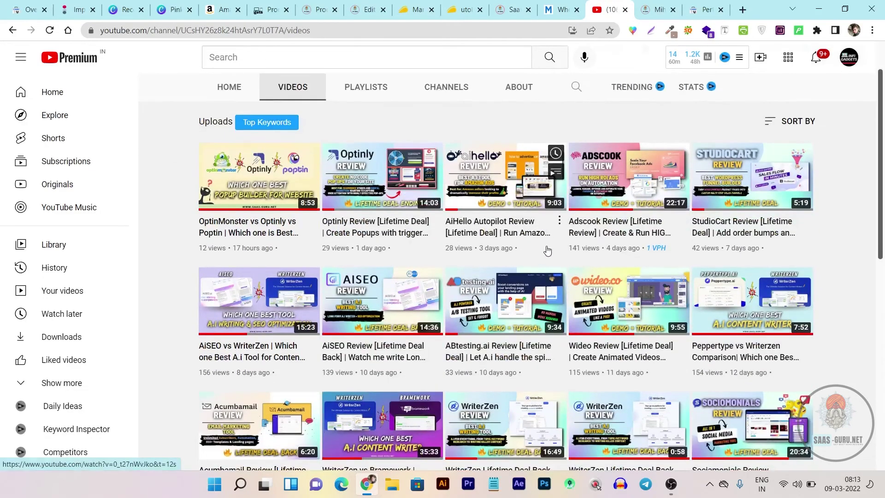
scroll(544, 202, "down", 2)
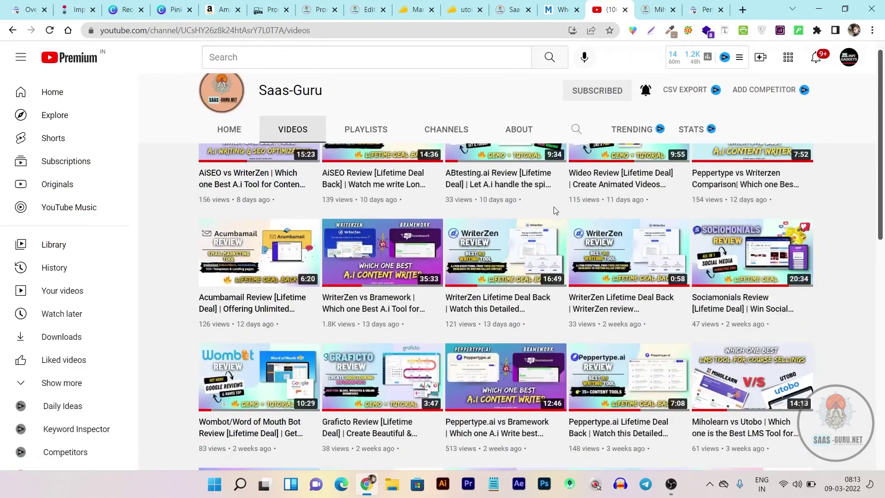
scroll(553, 206, "down", 3)
mouse_move(575, 388)
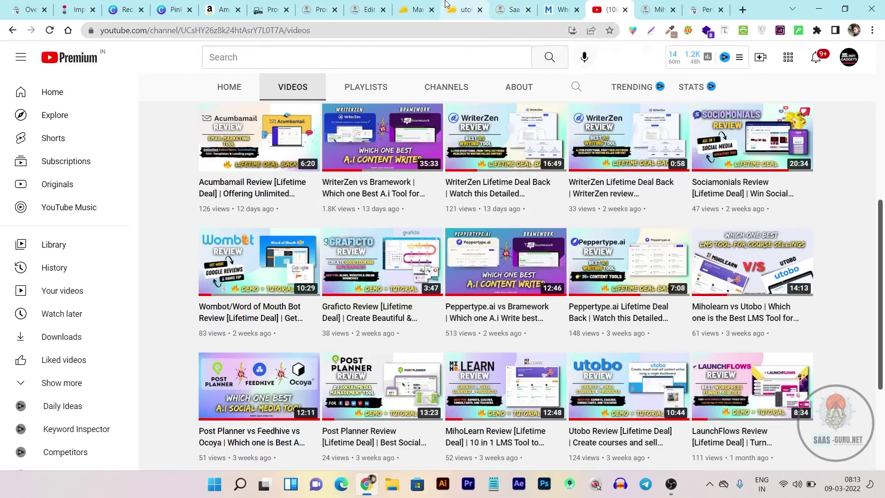
left_click(415, 9)
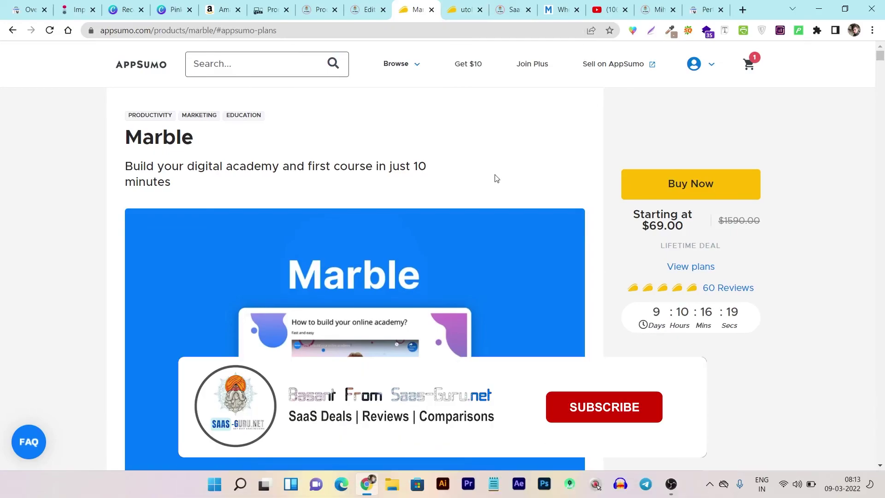
left_click(609, 5)
scroll(516, 184, "up", 6)
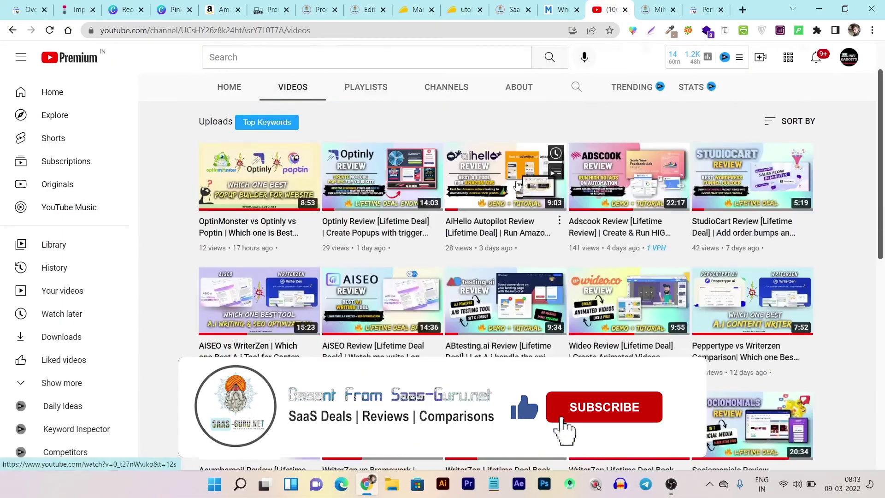